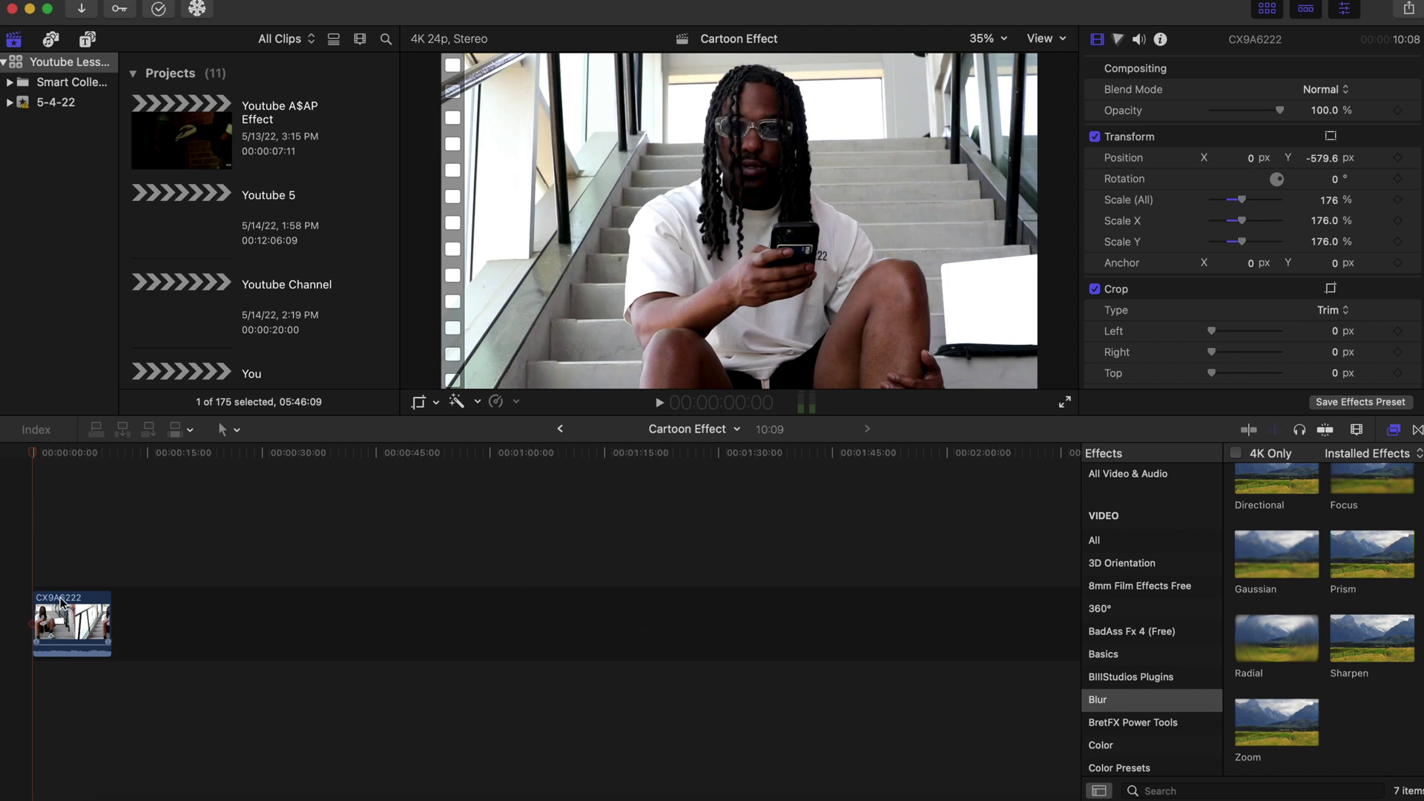
Step: Duplicate clip CX9A6222 onto a layer directly above the original
{"action": "left_click", "coordinate": [31, 562]}
{"action": "left_click", "coordinate": [72, 616]}
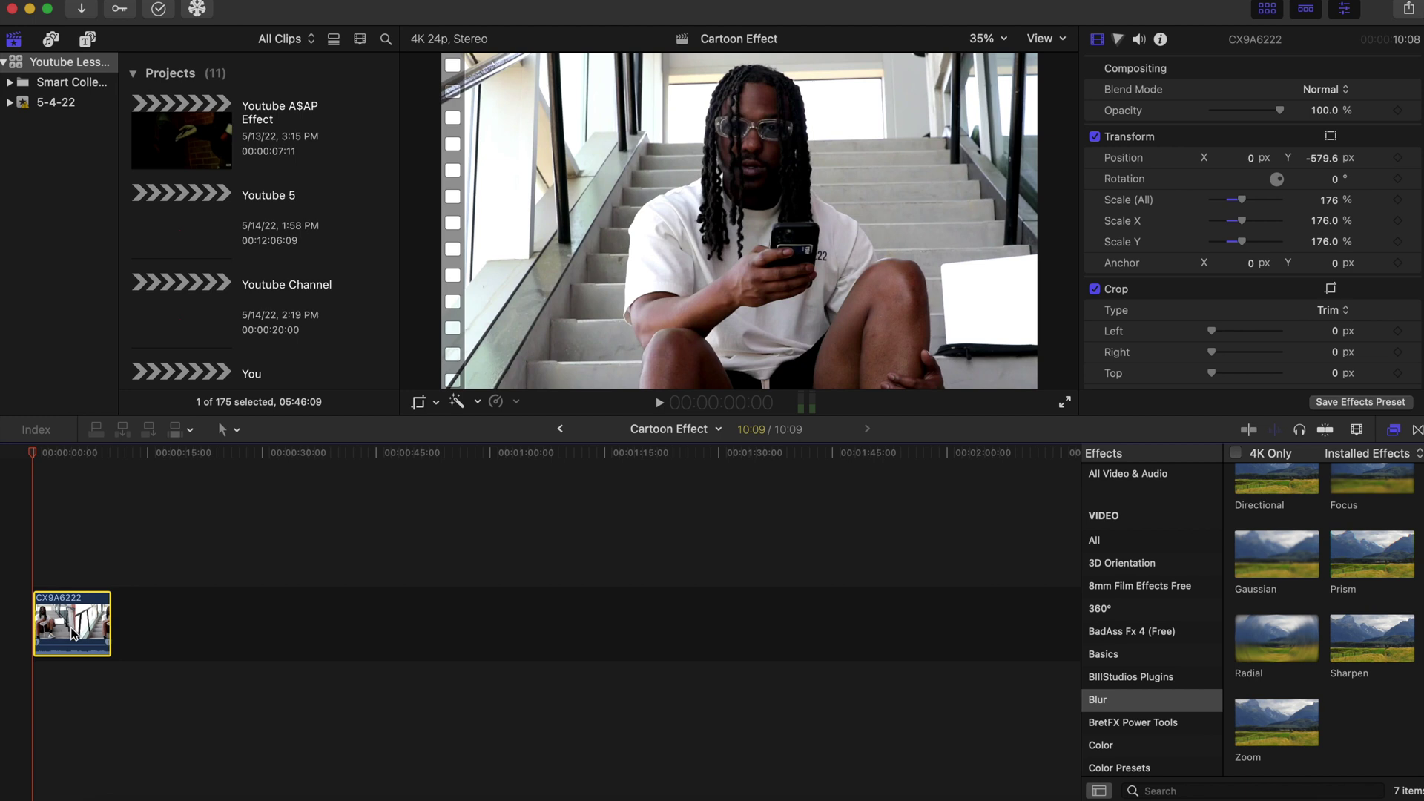
{"action": "left_click_drag", "start_coordinate": [72, 632], "coordinate": [73, 553]}
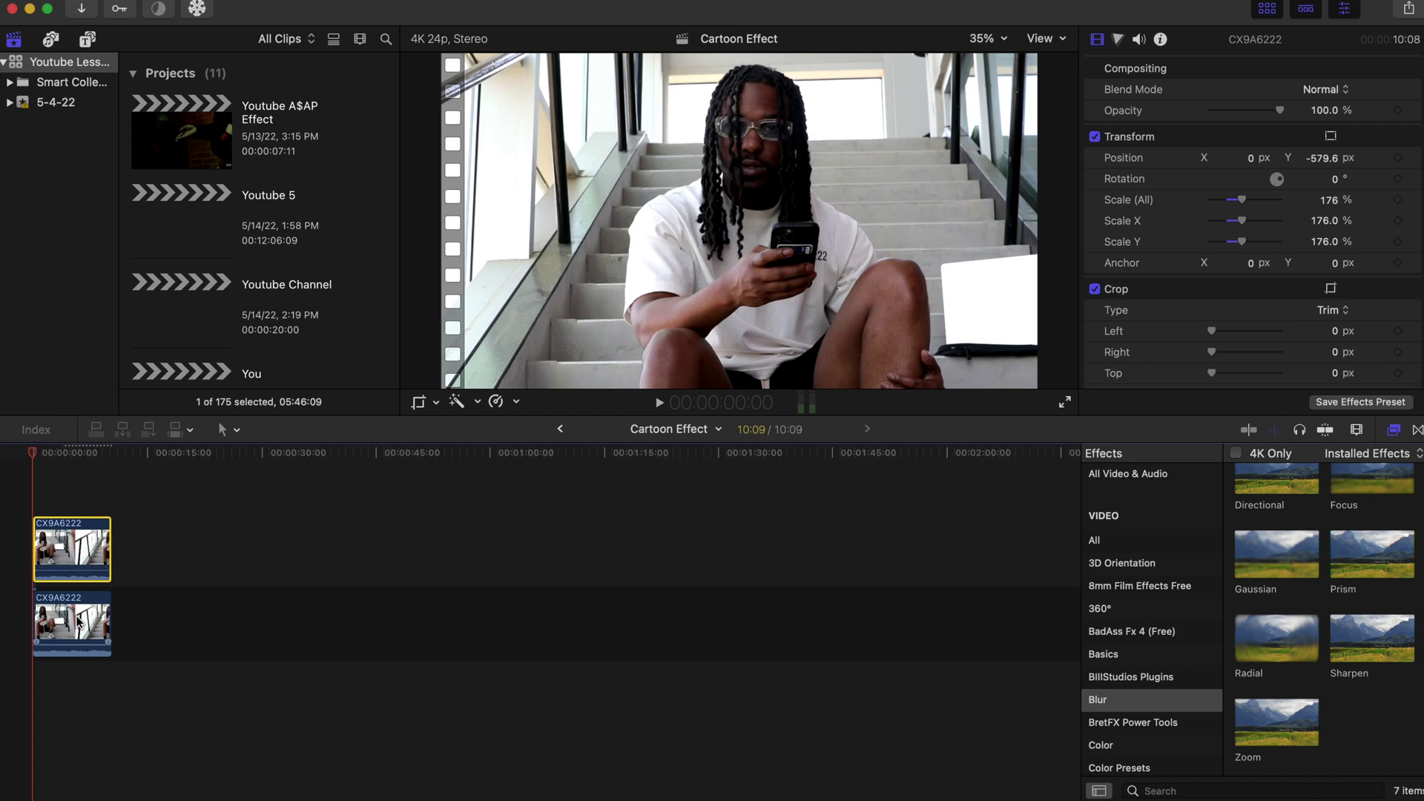
Step: Turn off the audio of both CX9A6222 clips, leaving only the upper copy selected
{"action": "left_click", "coordinate": [80, 624], "text": "super"}
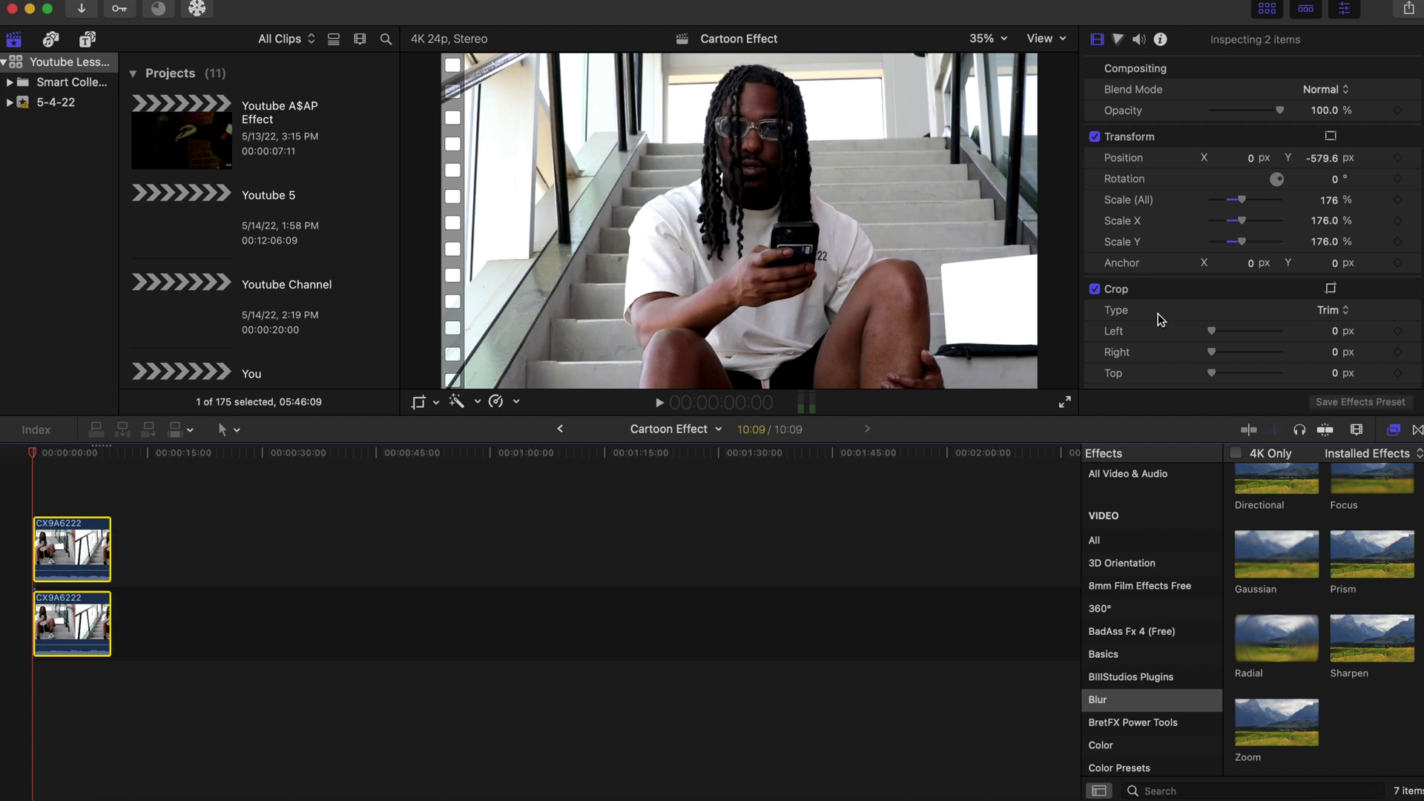
{"action": "key", "text": "ctrl+Tab"}
{"action": "left_click", "coordinate": [1095, 295]}
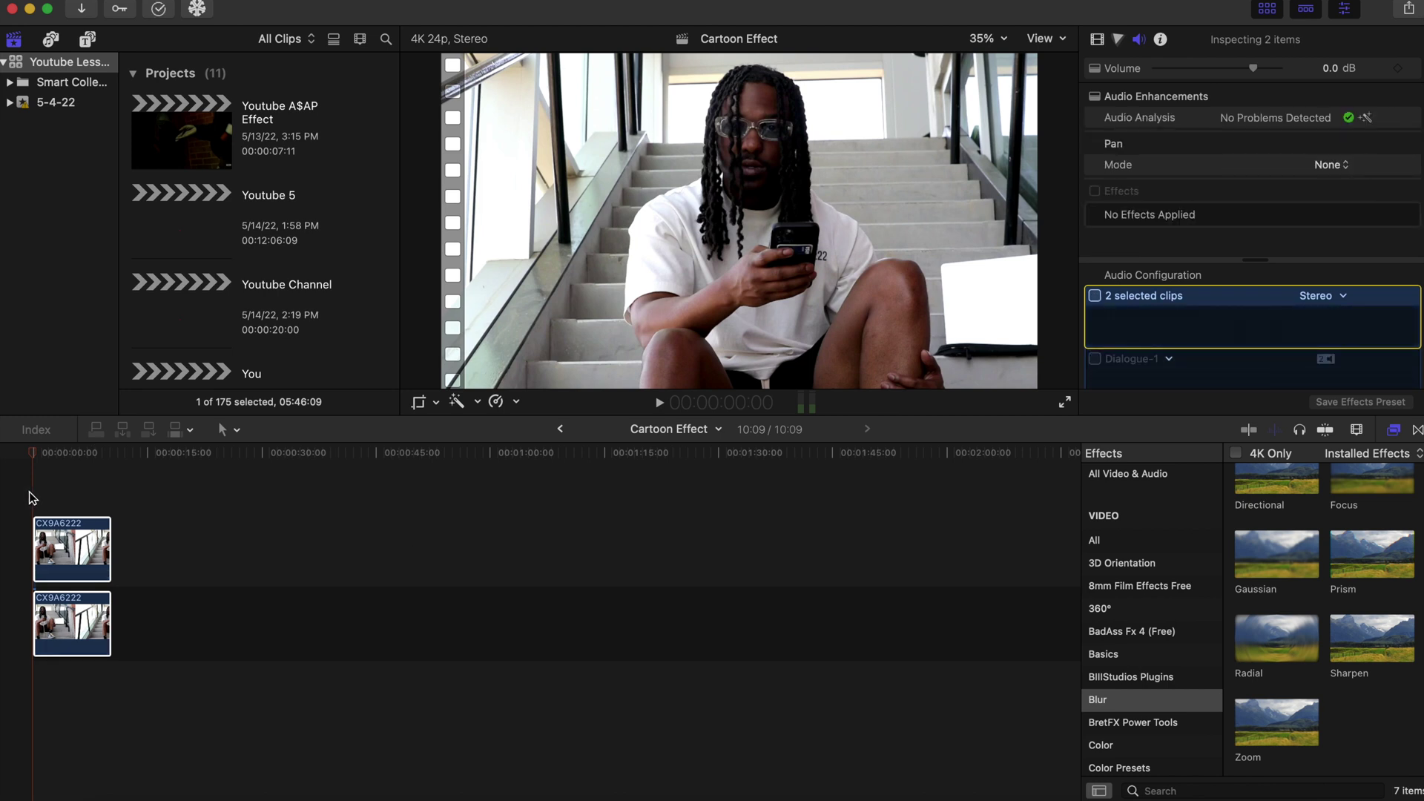
{"action": "left_click", "coordinate": [32, 498]}
{"action": "left_click", "coordinate": [63, 560]}
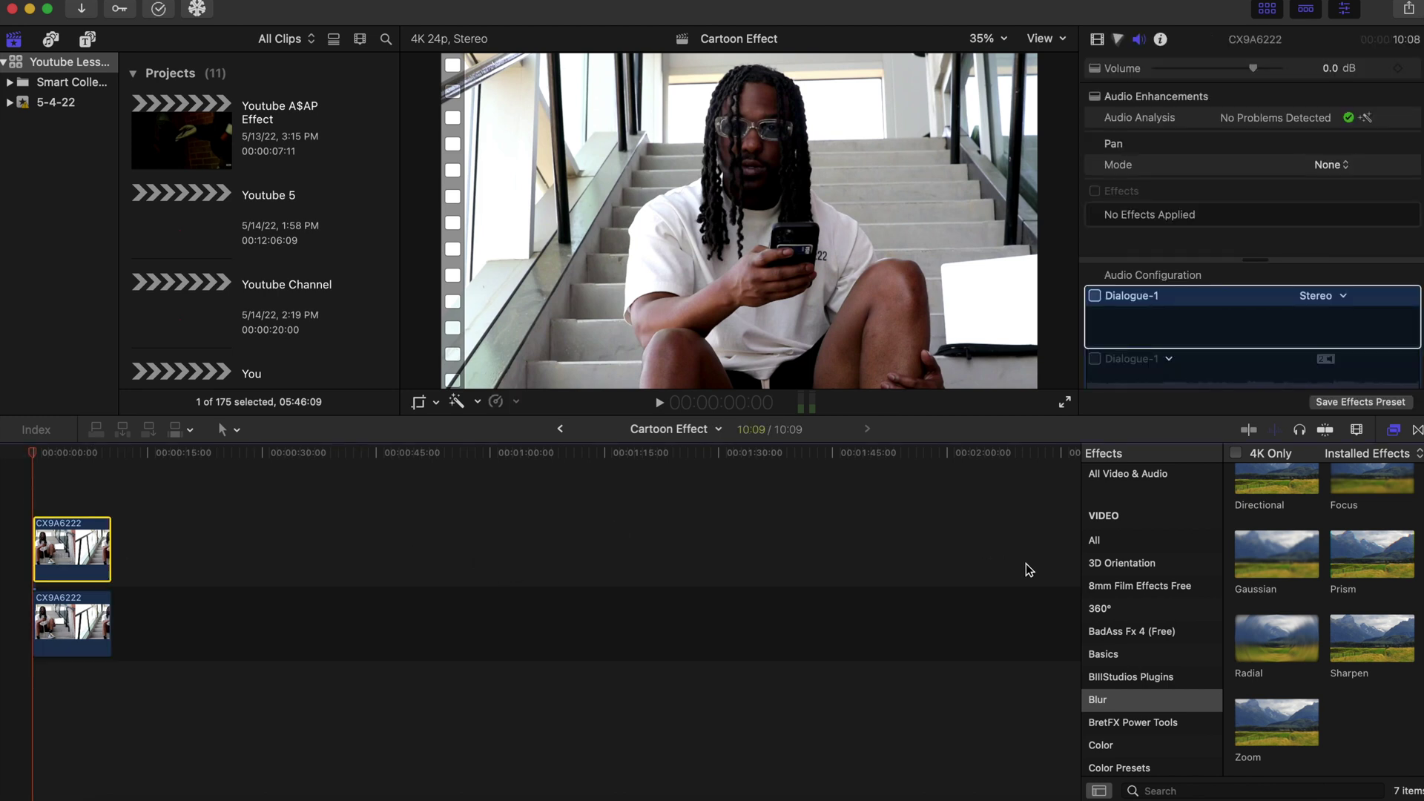
Step: Apply the Comic Vintage effect from Comic Looks to the upper CX9A6222 clip
{"action": "scroll", "coordinate": [1170, 675], "scroll_direction": "down", "scroll_amount": 3}
{"action": "scroll", "coordinate": [1170, 676], "scroll_direction": "down", "scroll_amount": 1}
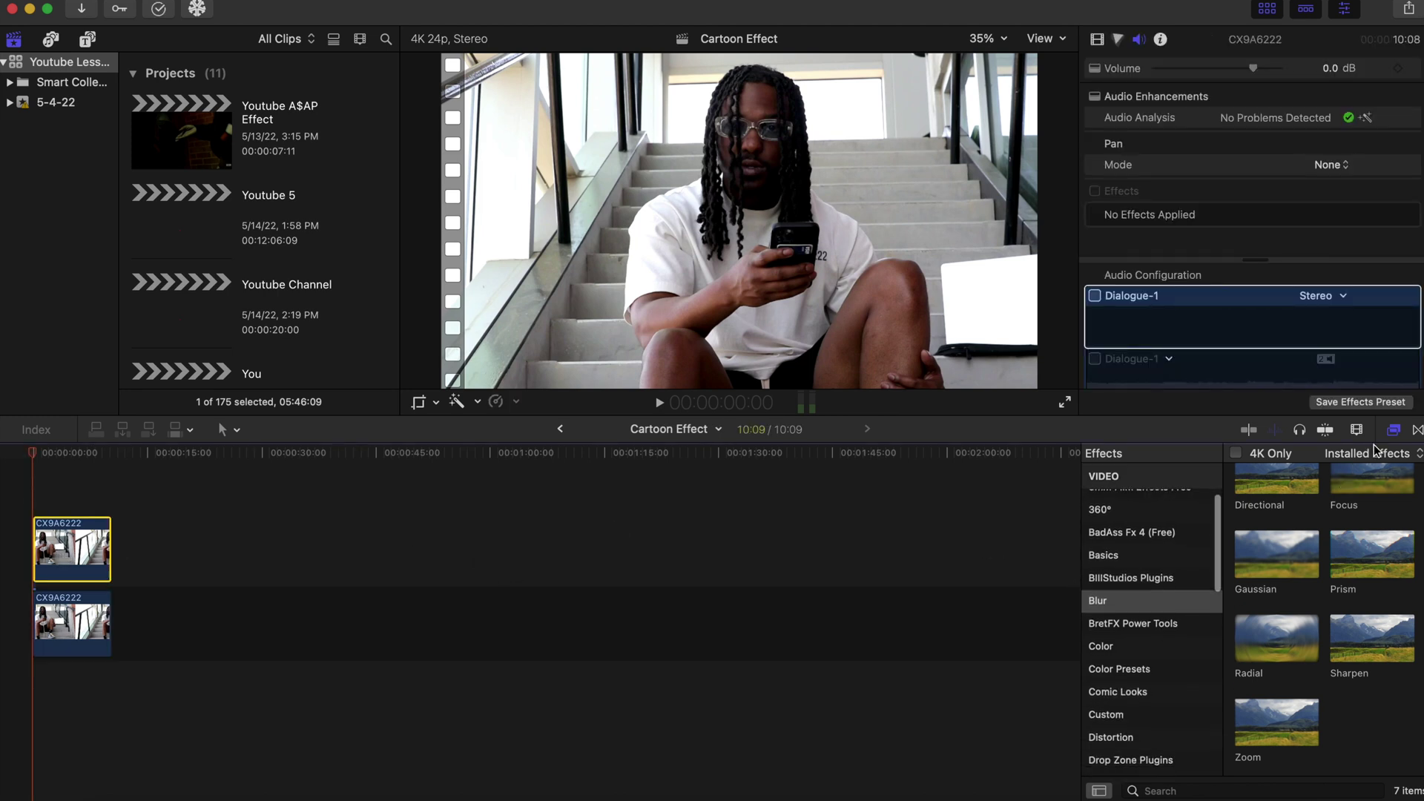
{"action": "left_click", "coordinate": [1147, 698]}
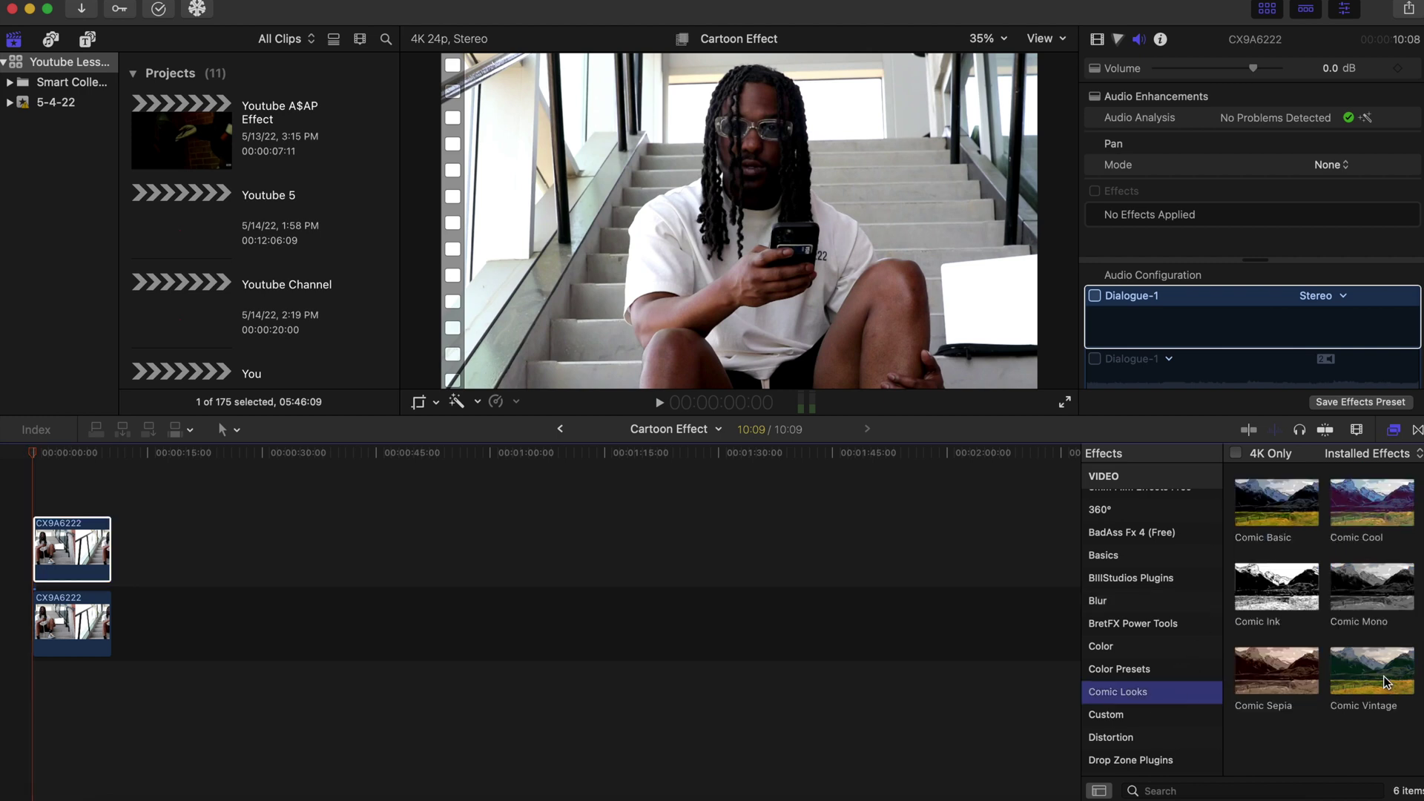
{"action": "left_click_drag", "start_coordinate": [1372, 694], "coordinate": [75, 557]}
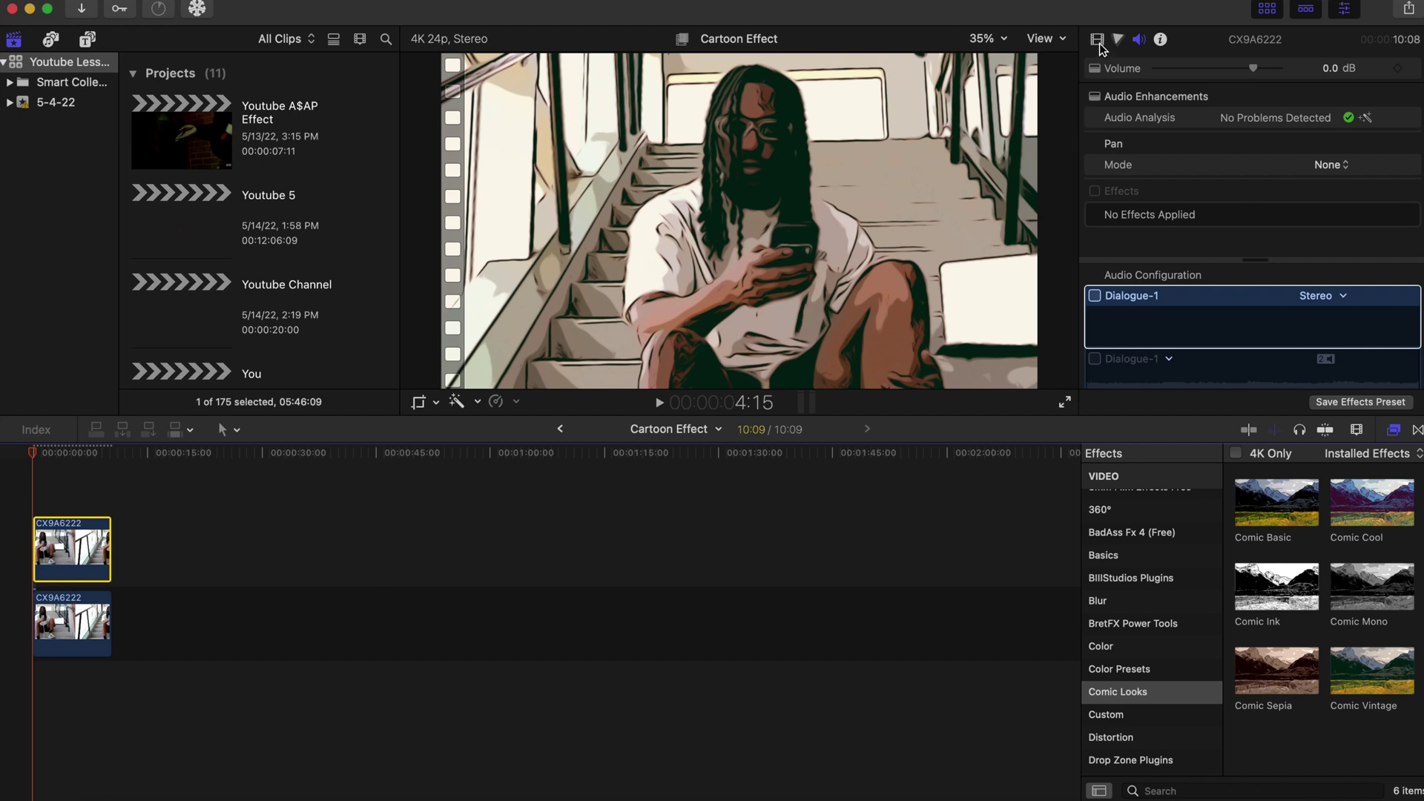
{"action": "left_click", "coordinate": [1099, 44]}
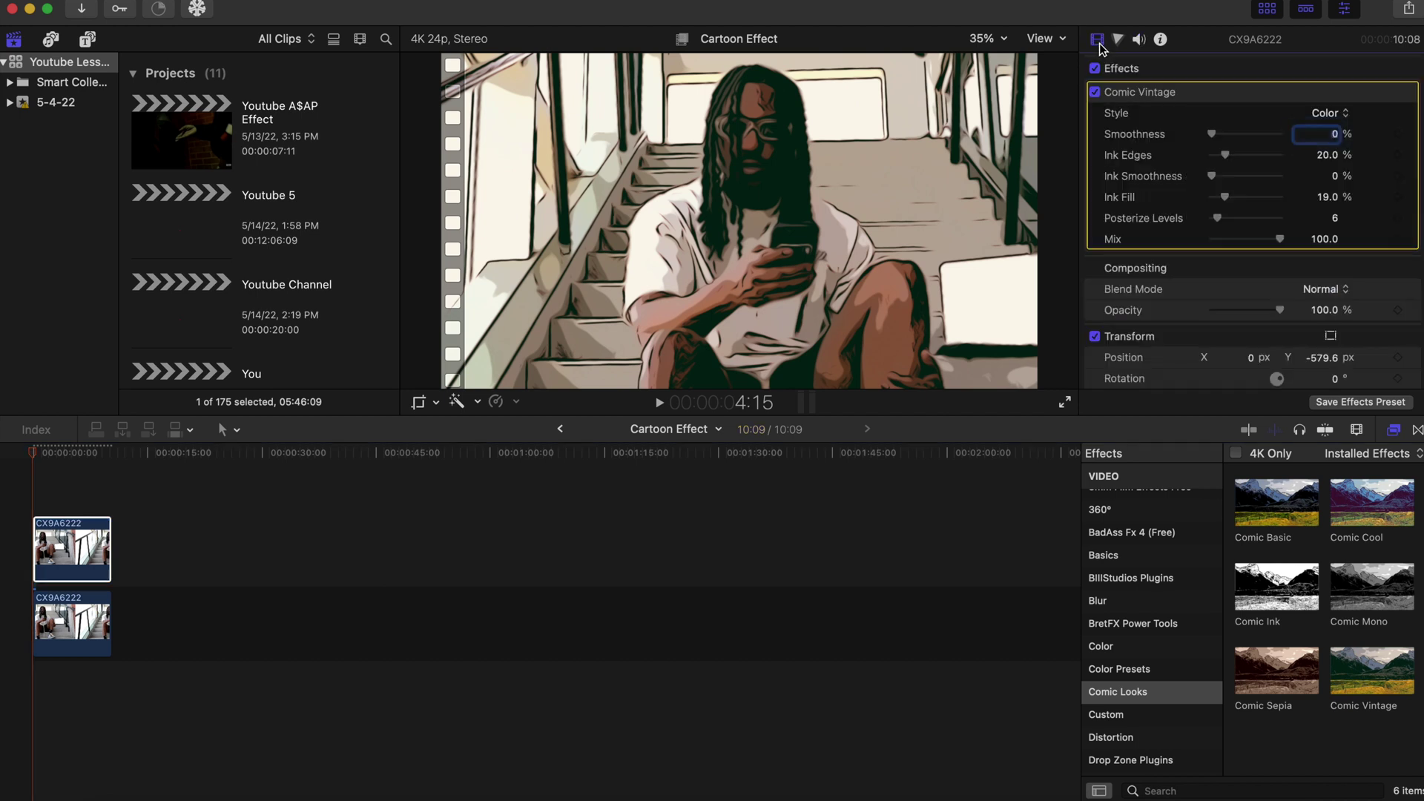
Step: Switch the Comic Vintage style to Black & White and raise Ink Edges to about 40.68%
{"action": "left_click", "coordinate": [1325, 116]}
{"action": "left_click", "coordinate": [1332, 132]}
{"action": "left_click", "coordinate": [1328, 114]}
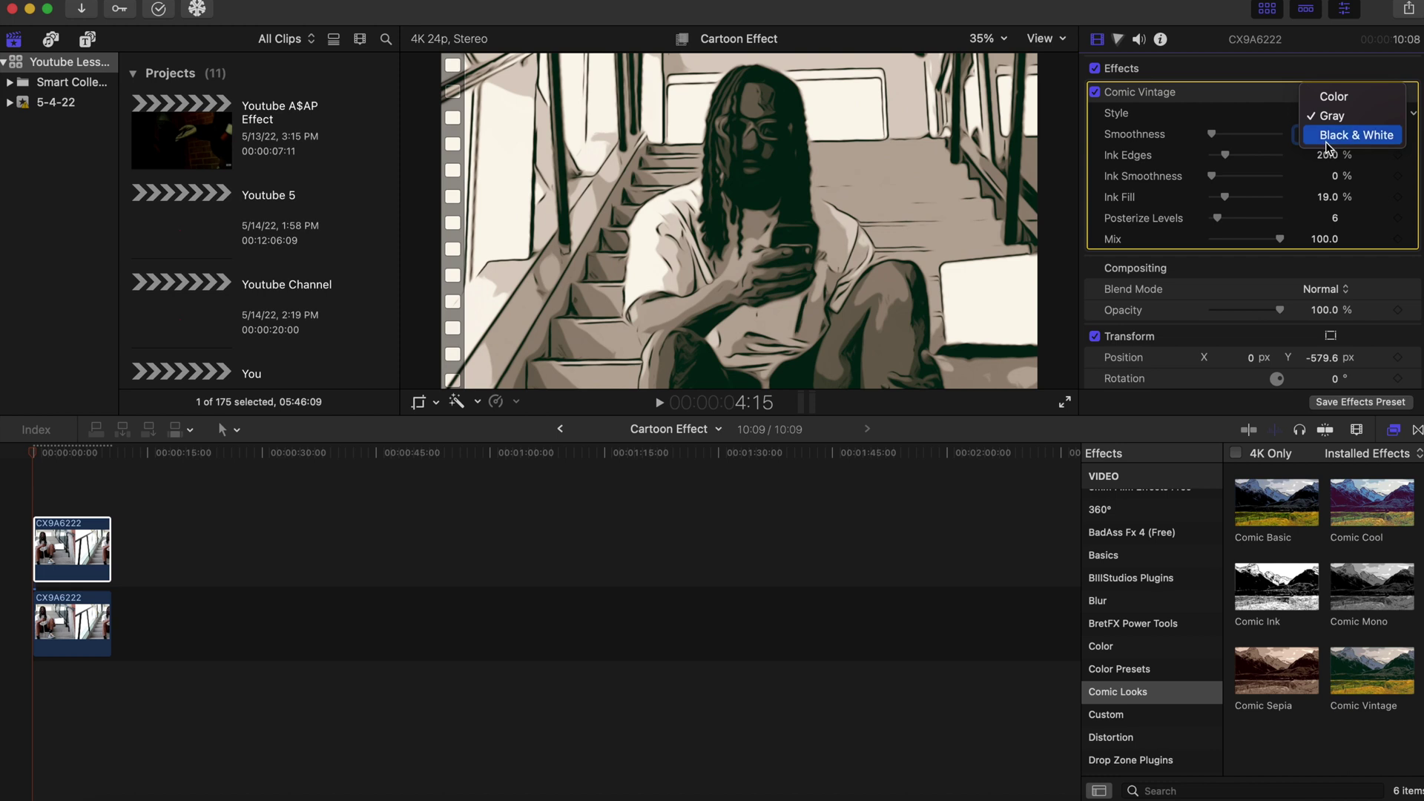
{"action": "left_click", "coordinate": [1327, 141]}
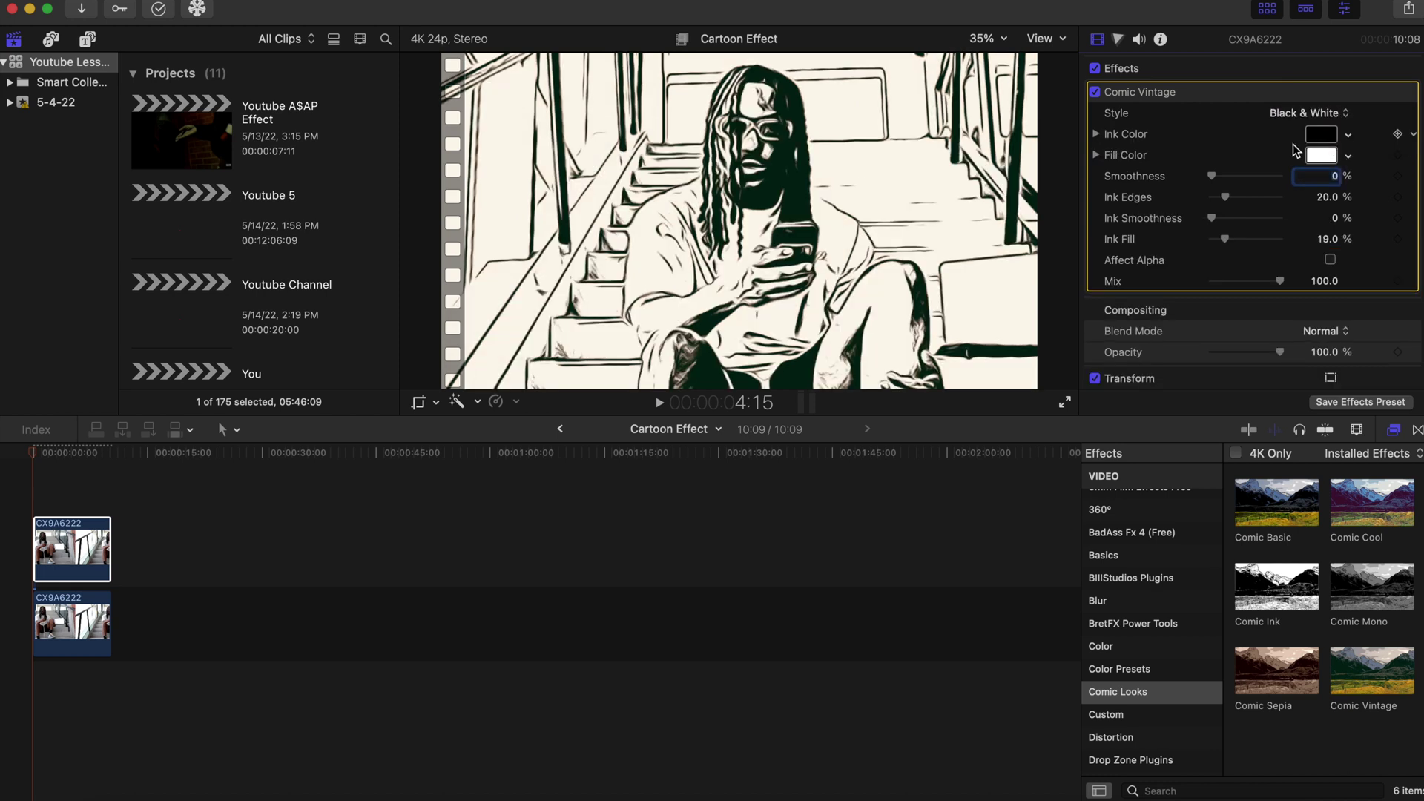
{"action": "mouse_move", "coordinate": [1225, 197]}
{"action": "left_mouse_down"}
{"action": "mouse_move", "coordinate": [1214, 199]}
{"action": "mouse_move", "coordinate": [1260, 198]}
{"action": "mouse_move", "coordinate": [1224, 201]}
{"action": "mouse_move", "coordinate": [1239, 201]}
{"action": "left_mouse_up"}
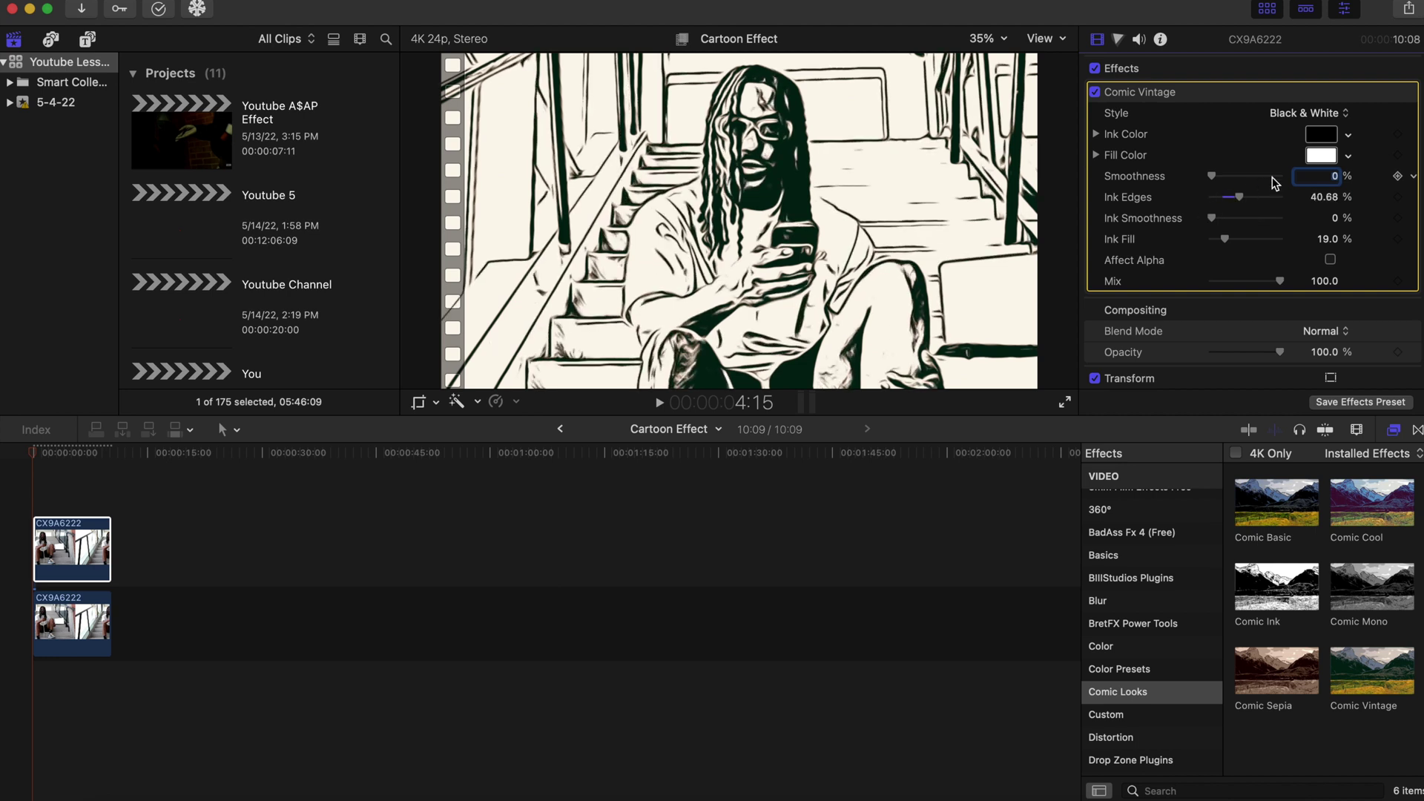
Step: Set the Comic Vintage fill colour to orange-red, with Ink Fill and Smoothness at 0%
{"action": "left_click", "coordinate": [1332, 159]}
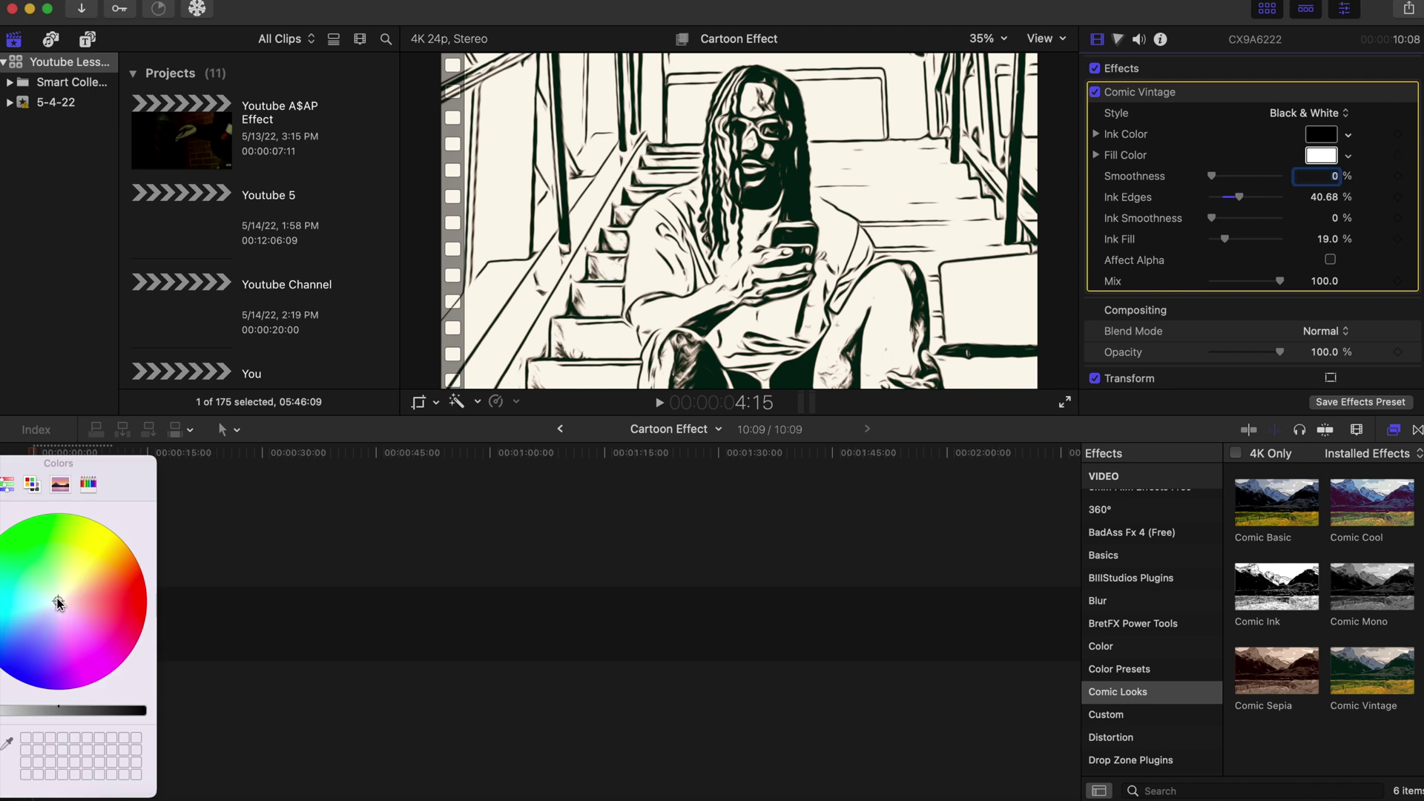
{"action": "left_click_drag", "start_coordinate": [57, 598], "coordinate": [133, 586]}
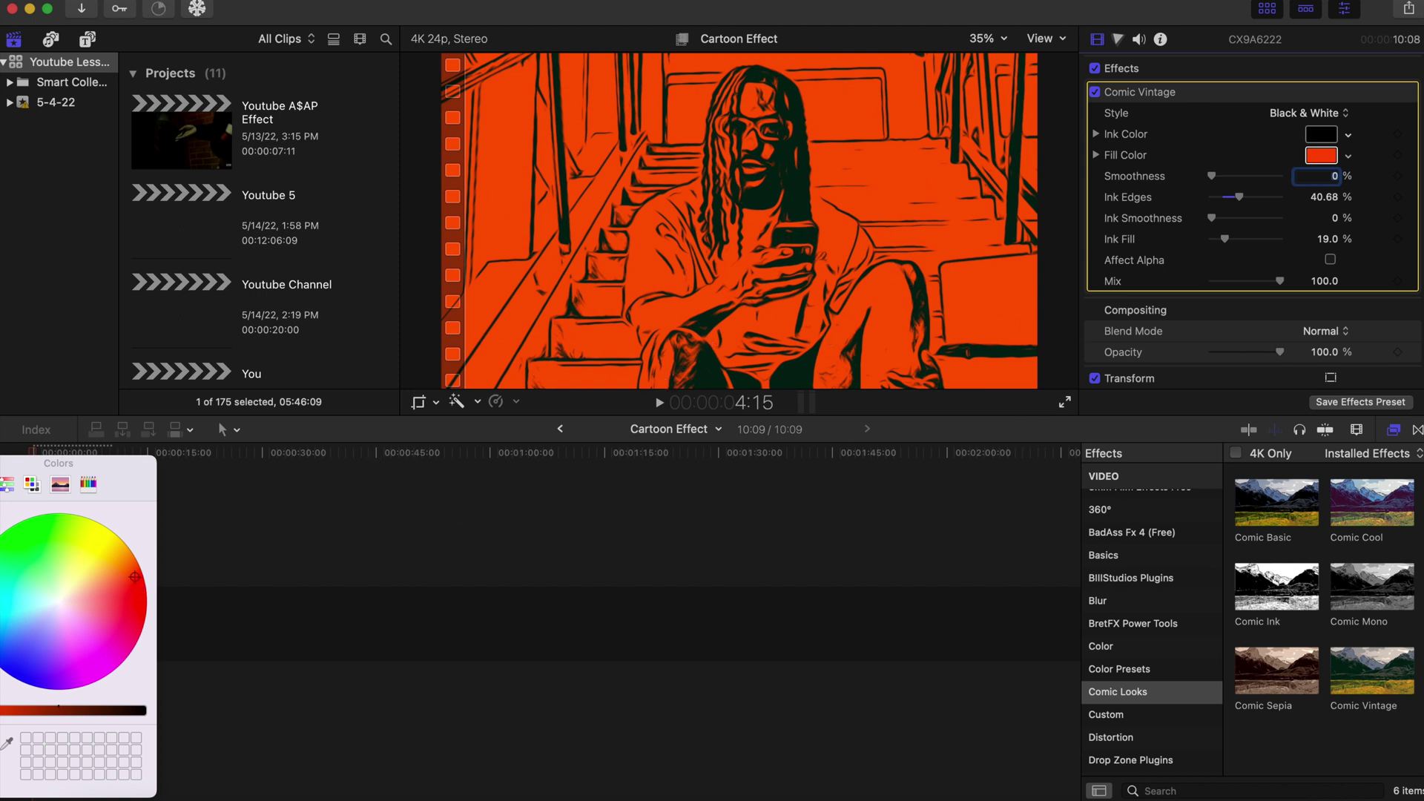
{"action": "left_click", "coordinate": [46, 447]}
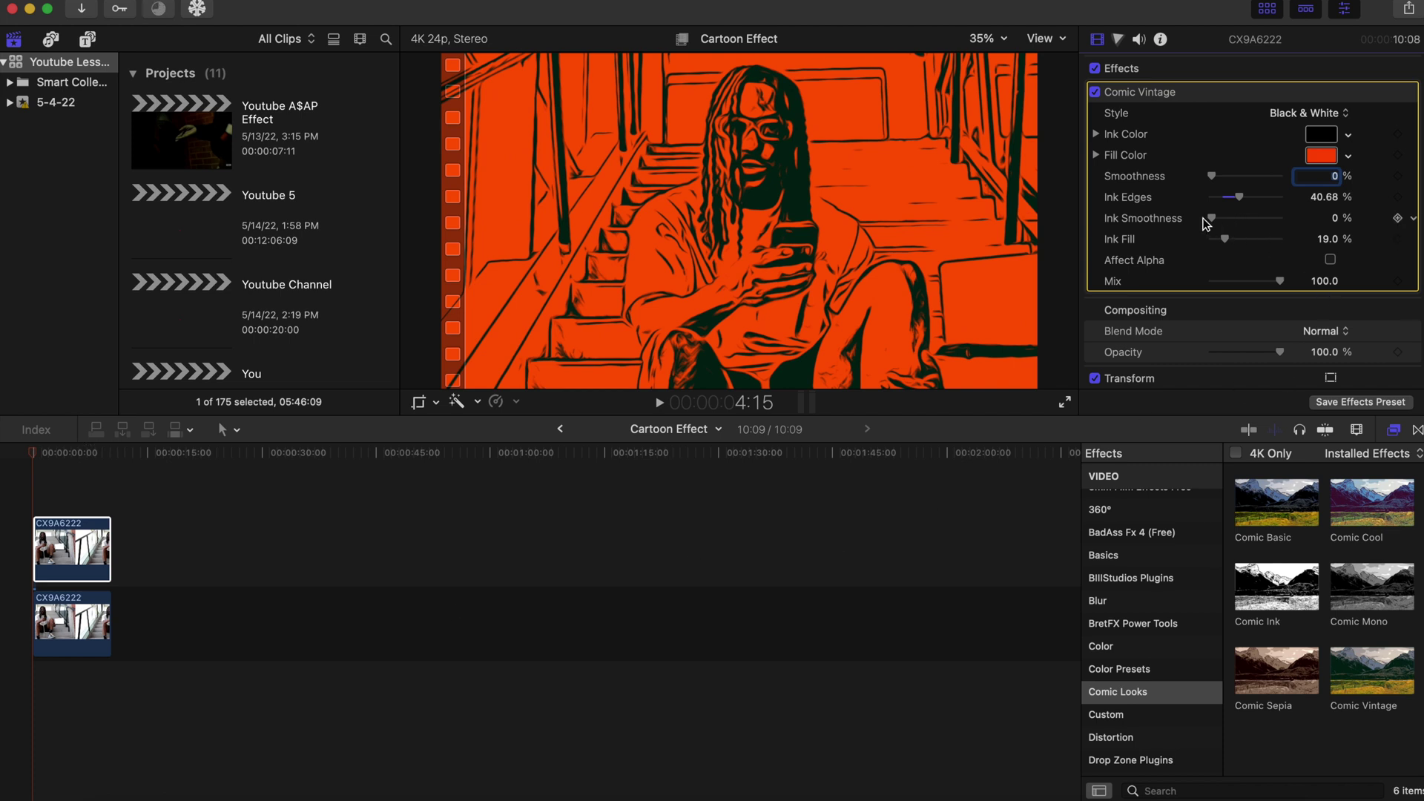
{"action": "mouse_move", "coordinate": [1209, 216]}
{"action": "left_mouse_down"}
{"action": "mouse_move", "coordinate": [1267, 223]}
{"action": "mouse_move", "coordinate": [1170, 230]}
{"action": "mouse_move", "coordinate": [1212, 246]}
{"action": "left_mouse_up"}
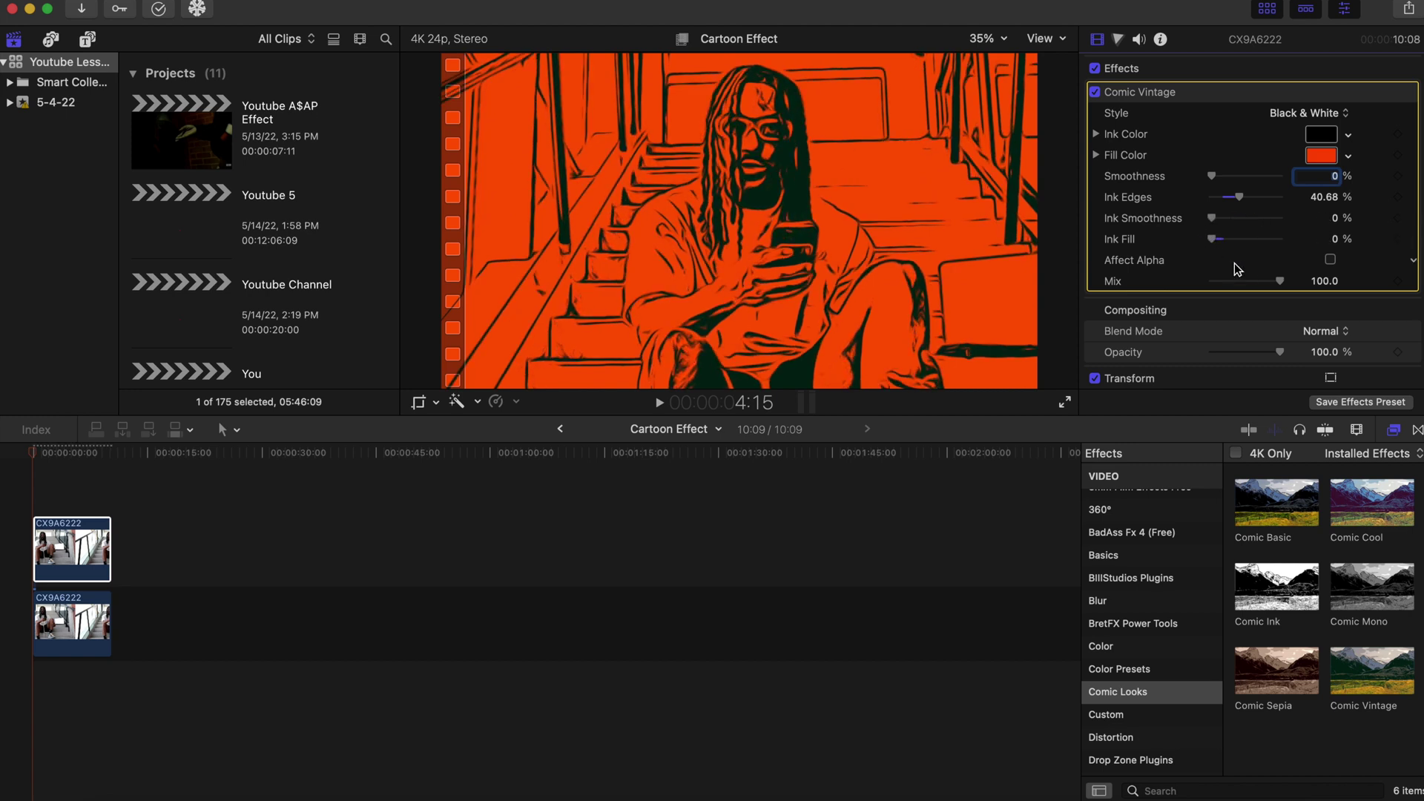
{"action": "left_click_drag", "start_coordinate": [1213, 176], "coordinate": [1169, 180]}
Step: Apply Draw Mask to the upper clip and order it above Comic Vintage
{"action": "left_click", "coordinate": [30, 454]}
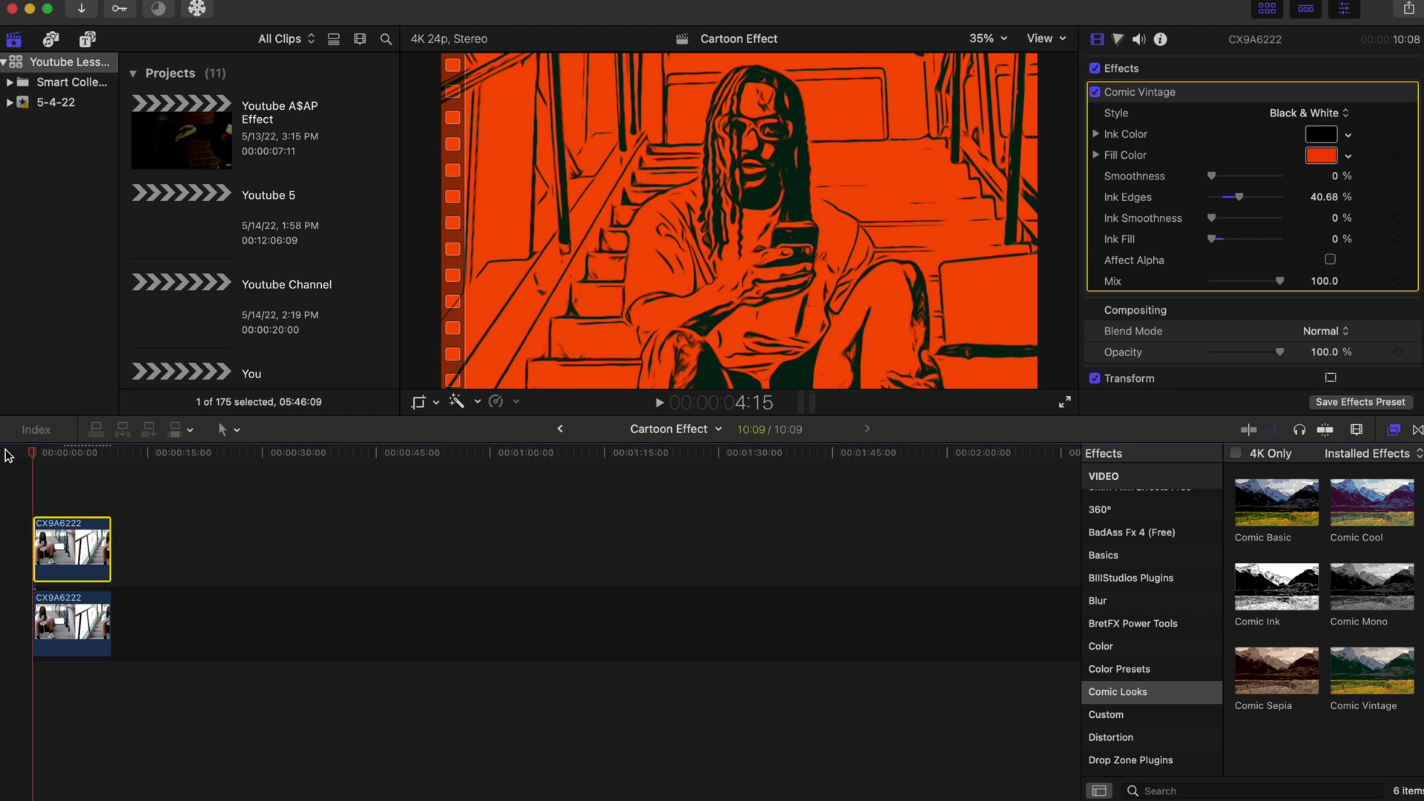
{"action": "scroll", "coordinate": [1164, 647], "scroll_direction": "down", "scroll_amount": 9}
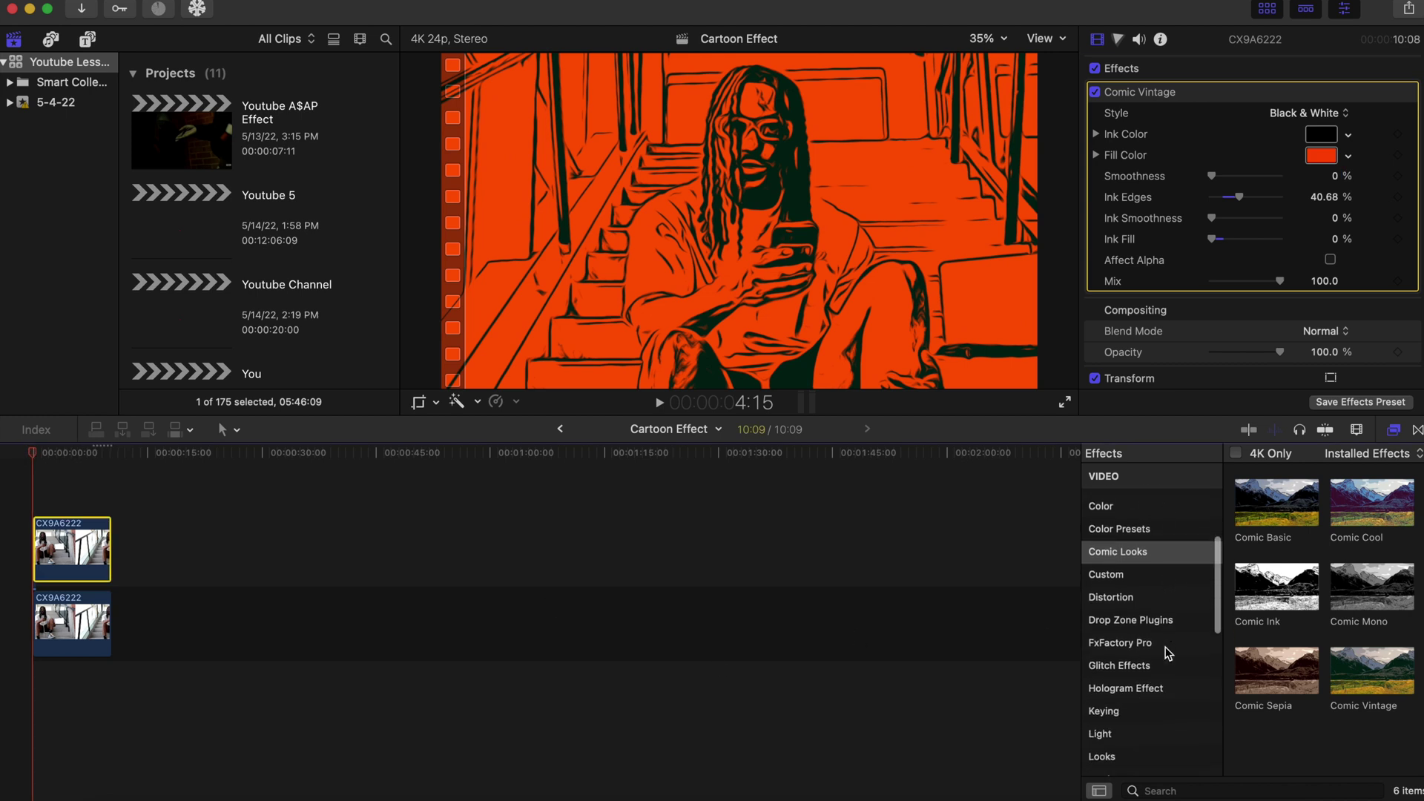
{"action": "scroll", "coordinate": [1165, 652], "scroll_direction": "down", "scroll_amount": 1}
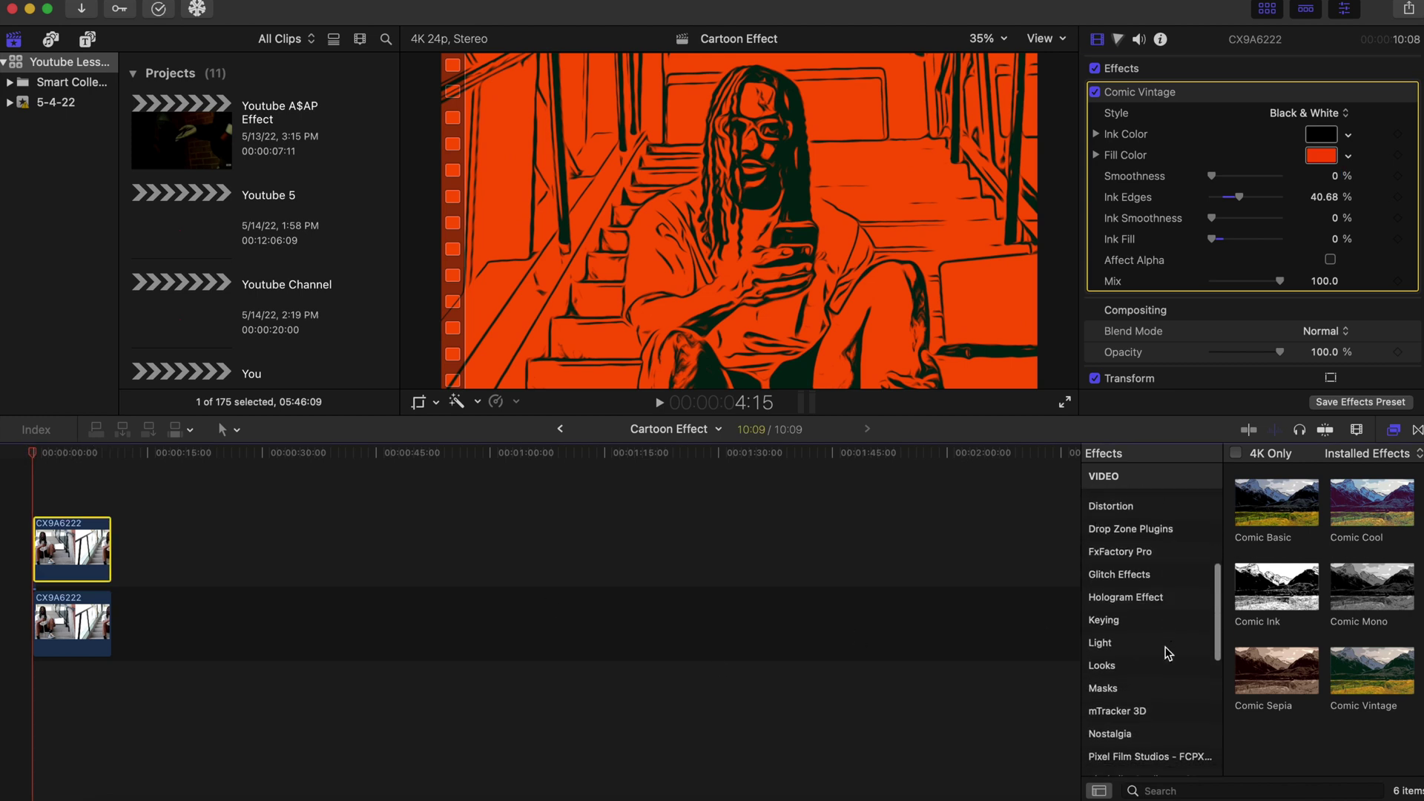
{"action": "left_click", "coordinate": [1136, 687]}
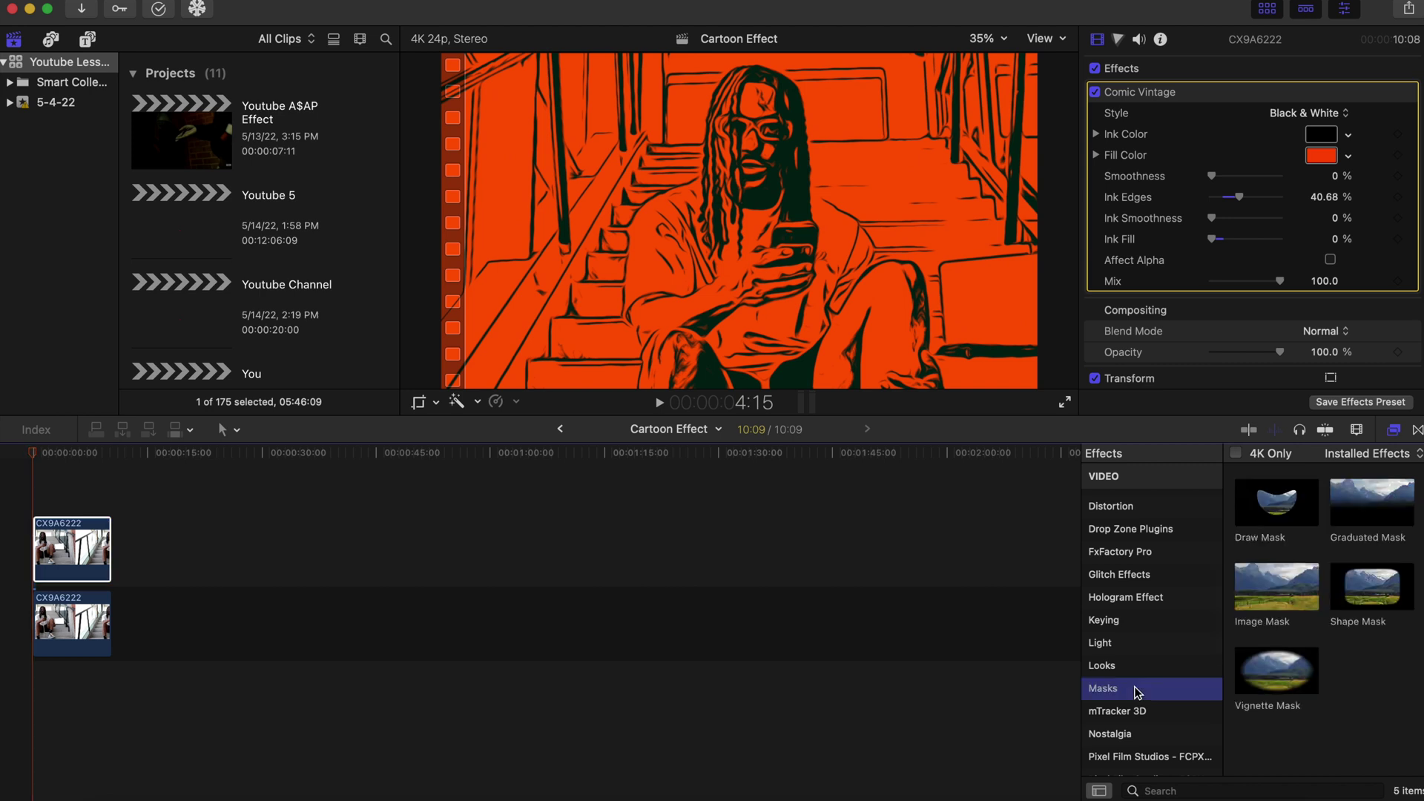
{"action": "mouse_move", "coordinate": [1273, 512]}
{"action": "left_mouse_down"}
{"action": "mouse_move", "coordinate": [251, 536]}
{"action": "mouse_move", "coordinate": [53, 557]}
{"action": "left_mouse_up"}
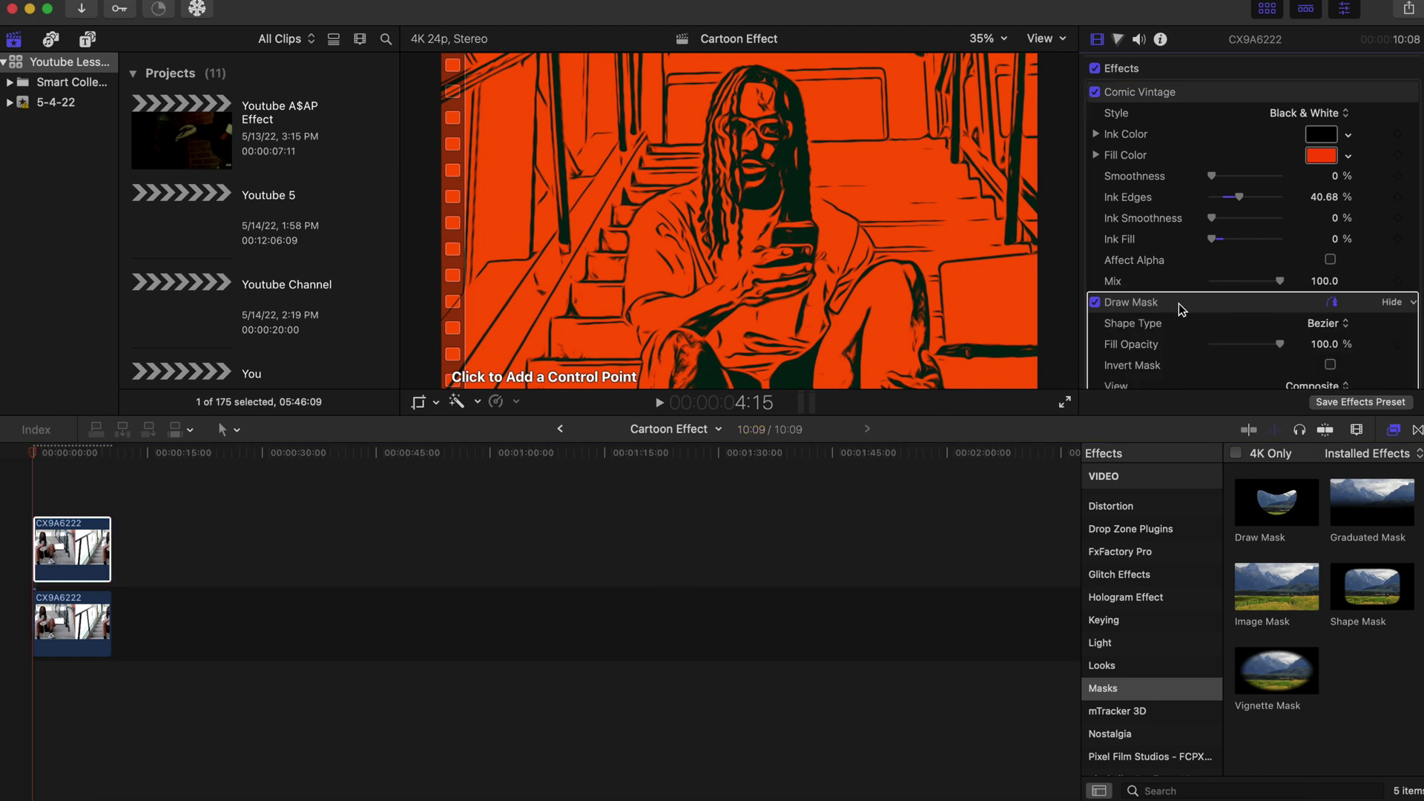
{"action": "left_click_drag", "start_coordinate": [1180, 309], "coordinate": [1183, 129]}
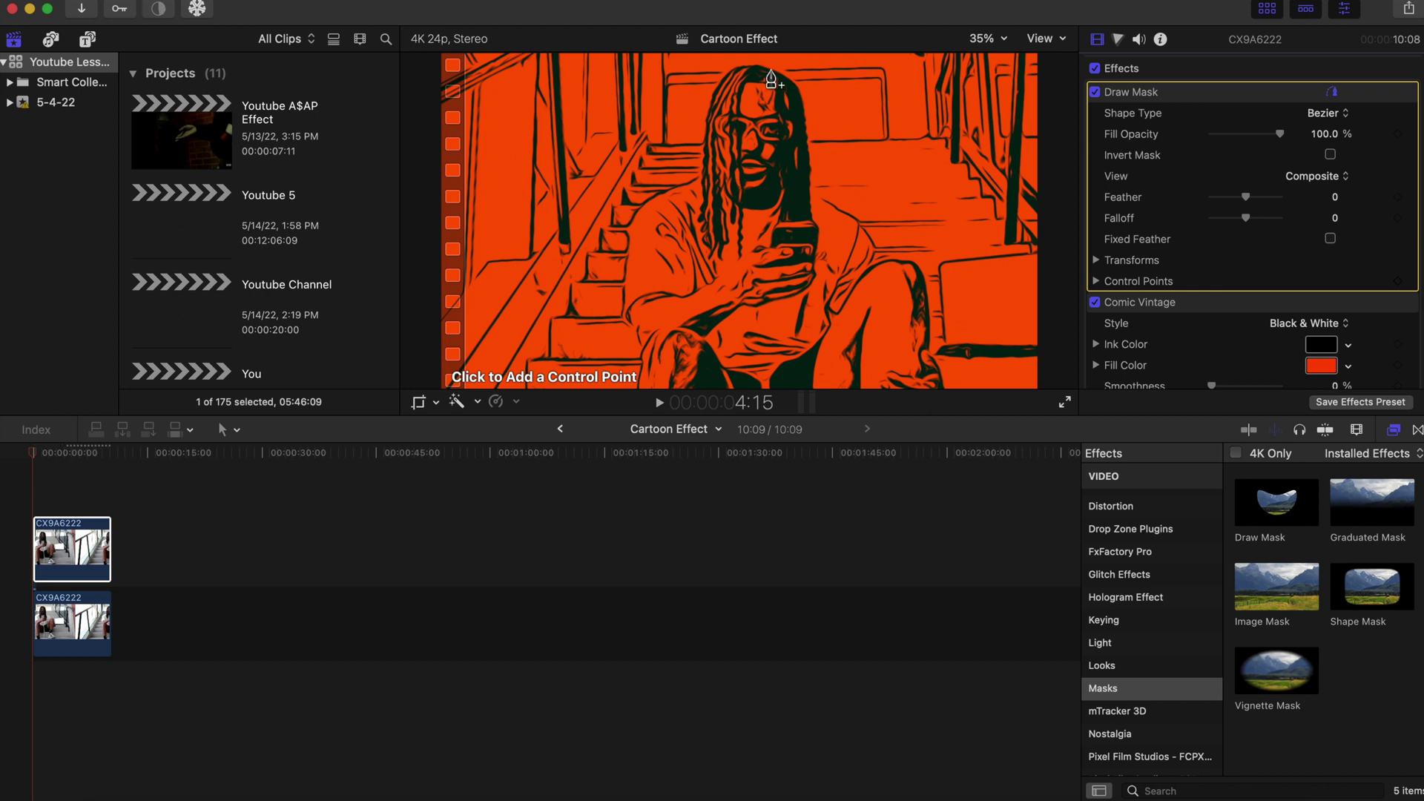
Step: Place mask points across the top of the head and down the hair's left edge
{"action": "left_click", "coordinate": [771, 68]}
{"action": "left_click", "coordinate": [756, 64]}
{"action": "left_click", "coordinate": [738, 67]}
{"action": "left_click", "coordinate": [721, 76]}
{"action": "left_click", "coordinate": [711, 95]}
{"action": "left_click", "coordinate": [705, 116]}
{"action": "left_click", "coordinate": [697, 179]}
{"action": "left_click", "coordinate": [669, 192]}
{"action": "left_click", "coordinate": [644, 211]}
{"action": "left_click", "coordinate": [628, 253]}
{"action": "left_click", "coordinate": [625, 285]}
{"action": "left_click", "coordinate": [624, 321]}
Step: Continue the mask along the frame bottom, up the body, arm and hair, closing it at the head
{"action": "left_click", "coordinate": [641, 385]}
{"action": "left_click", "coordinate": [945, 387]}
{"action": "left_click", "coordinate": [932, 355]}
{"action": "left_click", "coordinate": [900, 257]}
{"action": "left_click", "coordinate": [919, 264]}
{"action": "right_click", "coordinate": [919, 264]}
{"action": "left_click", "coordinate": [878, 254]}
{"action": "left_click", "coordinate": [872, 235]}
{"action": "left_click", "coordinate": [850, 213]}
{"action": "left_click", "coordinate": [826, 198]}
{"action": "left_click", "coordinate": [813, 185]}
{"action": "left_click", "coordinate": [810, 168]}
{"action": "left_click", "coordinate": [809, 148]}
{"action": "left_click", "coordinate": [808, 127]}
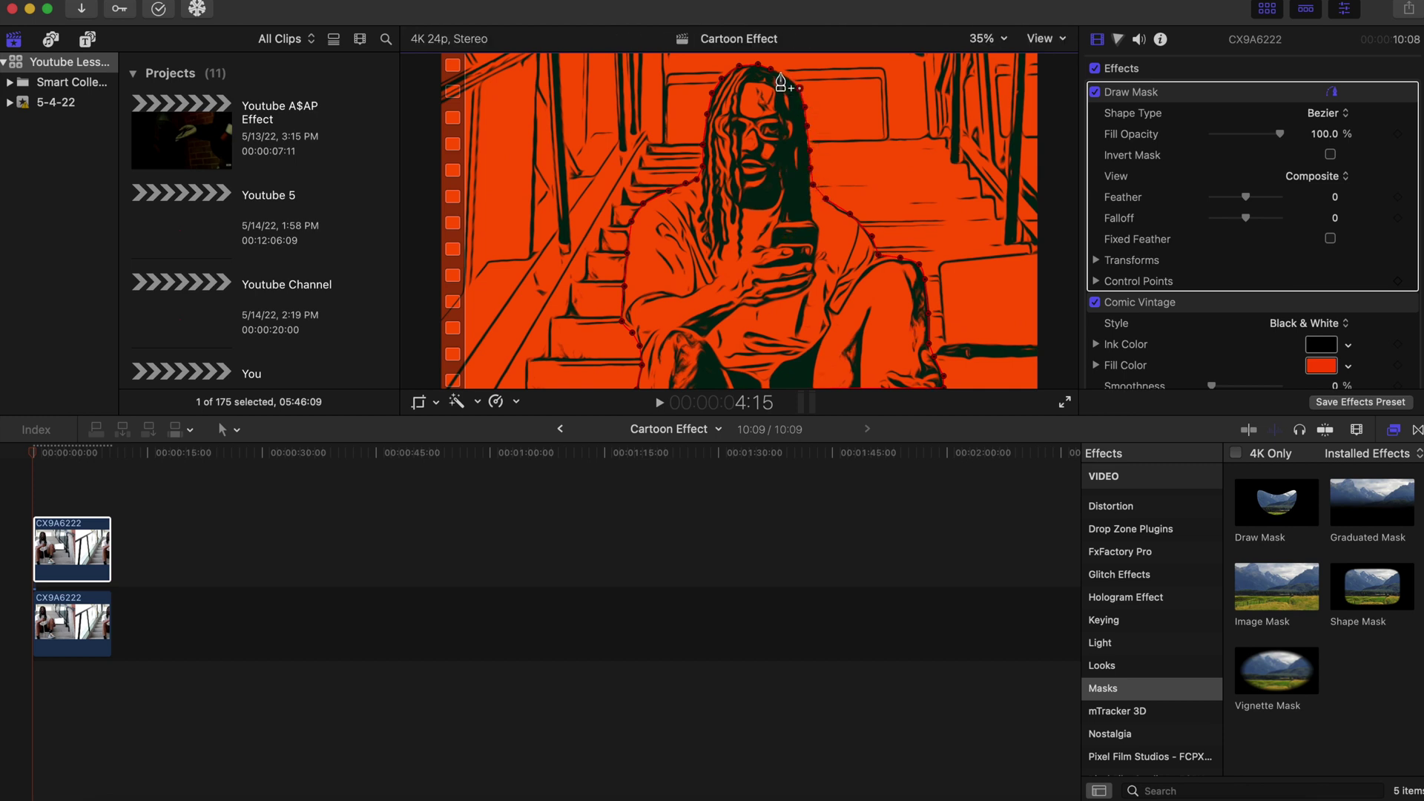
{"action": "left_click", "coordinate": [776, 78]}
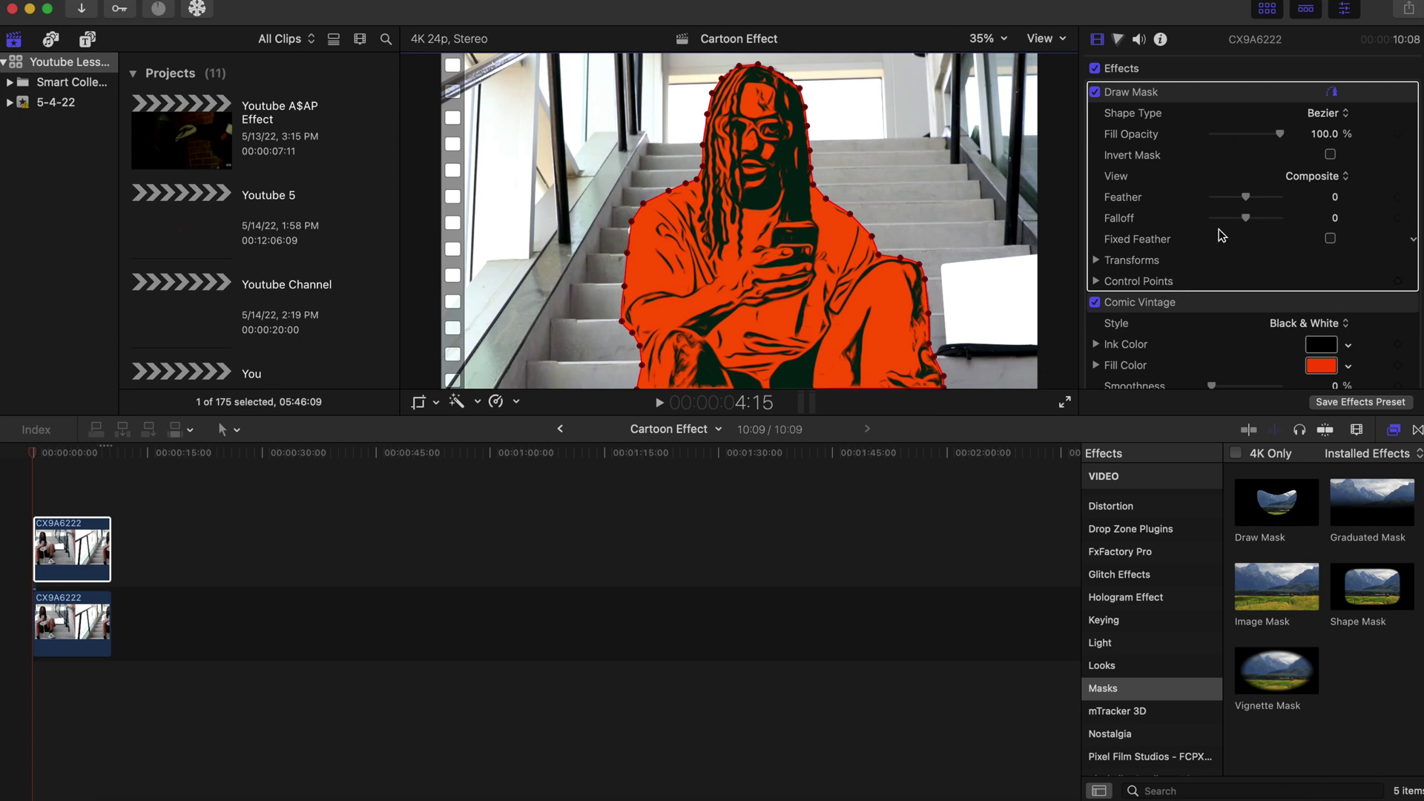
Step: Set the mask Feather to 0 and make one mask control point smooth
{"action": "left_click_drag", "start_coordinate": [1244, 199], "coordinate": [1249, 205]}
{"action": "left_click", "coordinate": [1331, 198]}
{"action": "type", "text": "0"}
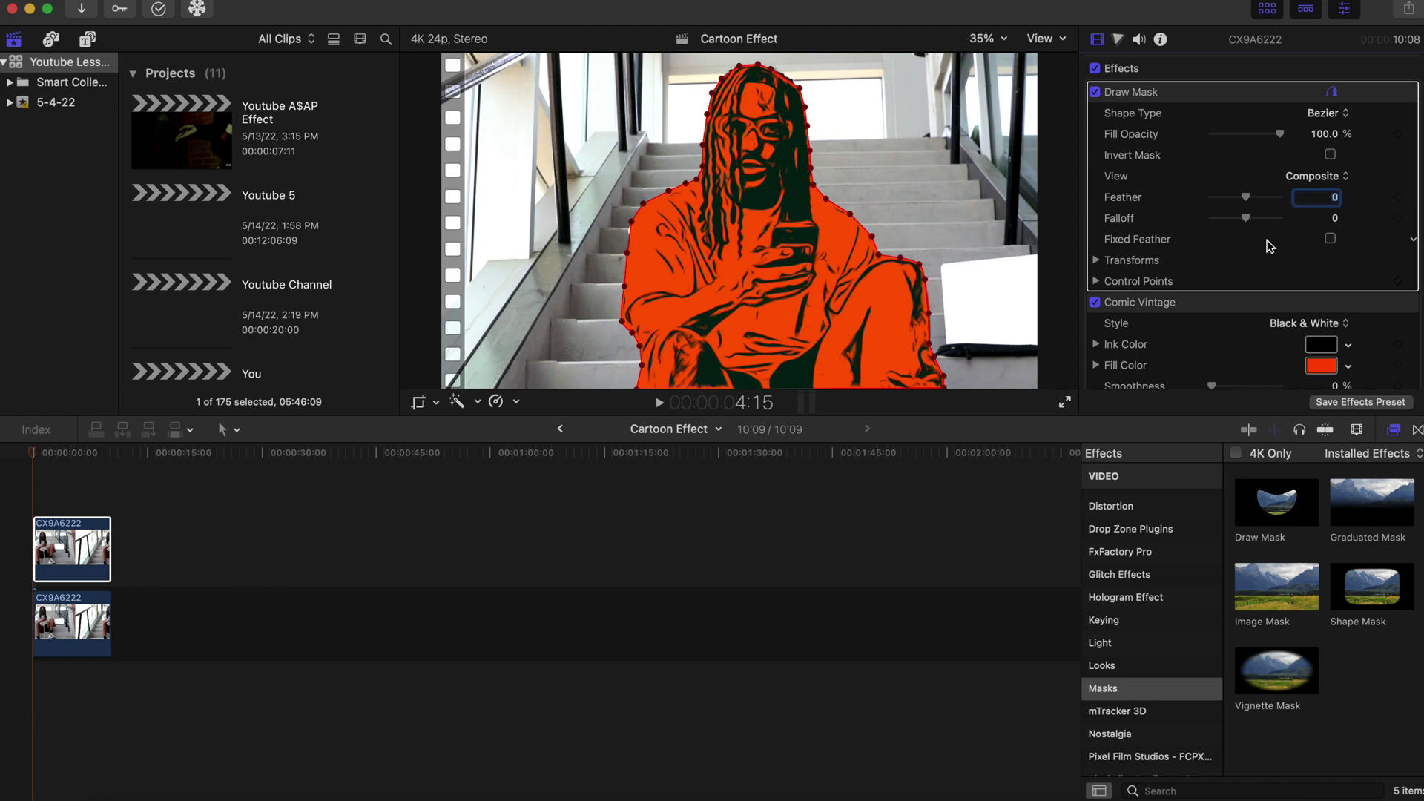
{"action": "left_click", "coordinate": [633, 226]}
{"action": "right_click", "coordinate": [630, 231]}
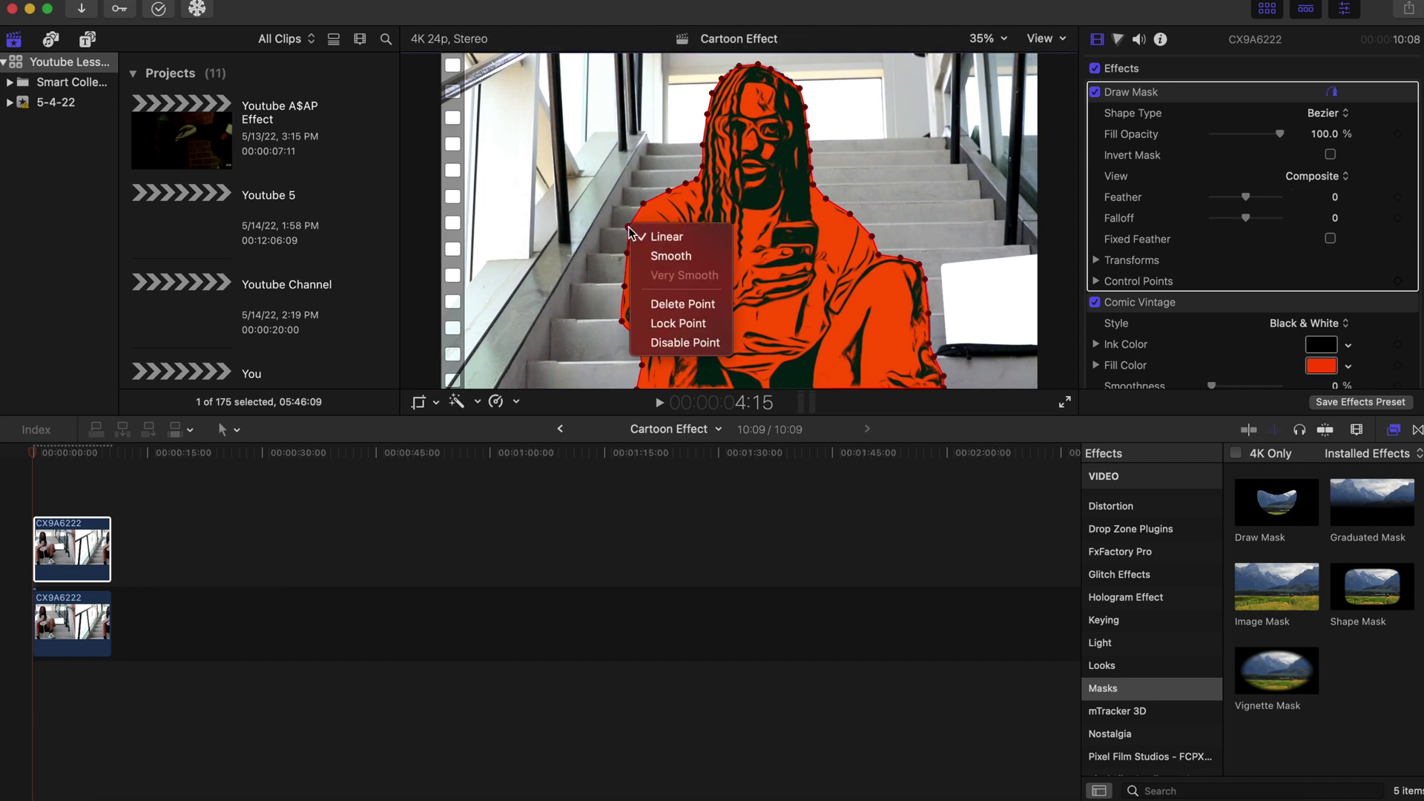
{"action": "left_click", "coordinate": [671, 255]}
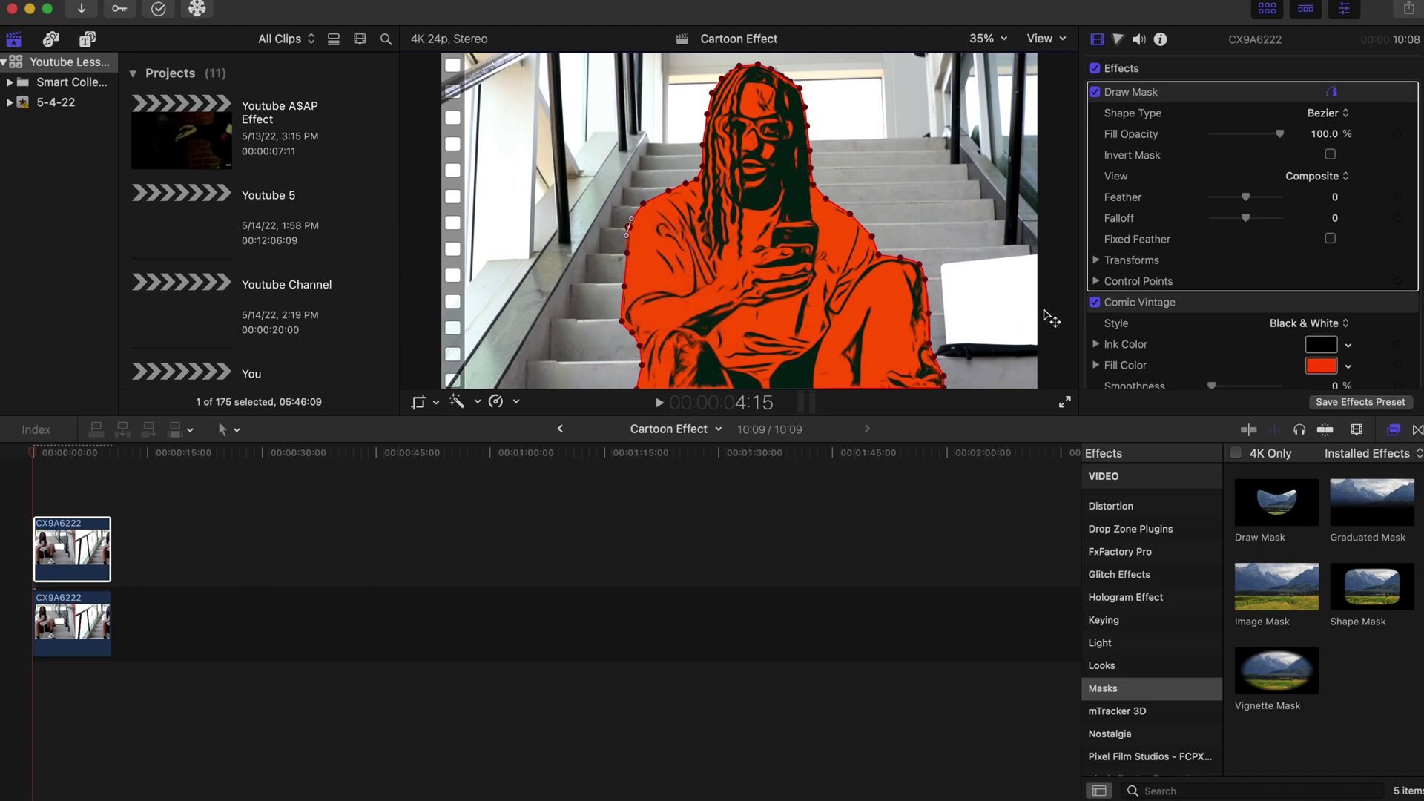
Step: Add keyframes to the mask's Position, Rotation, Scale and Control Points
{"action": "left_click", "coordinate": [1096, 260]}
{"action": "left_click", "coordinate": [1398, 281]}
{"action": "left_click", "coordinate": [1398, 302]}
{"action": "left_click", "coordinate": [1398, 324]}
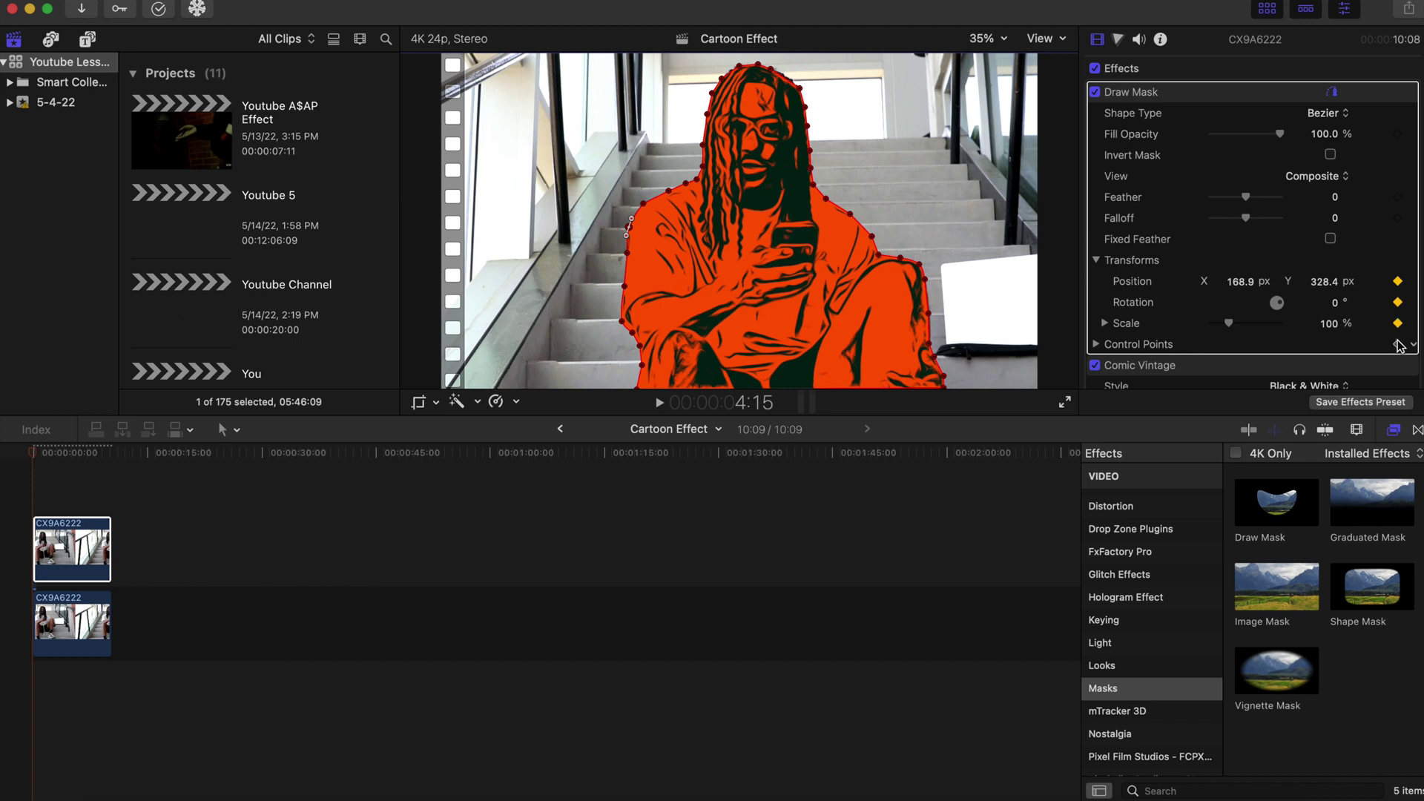
{"action": "left_click", "coordinate": [1398, 344]}
{"action": "left_click", "coordinate": [1095, 260]}
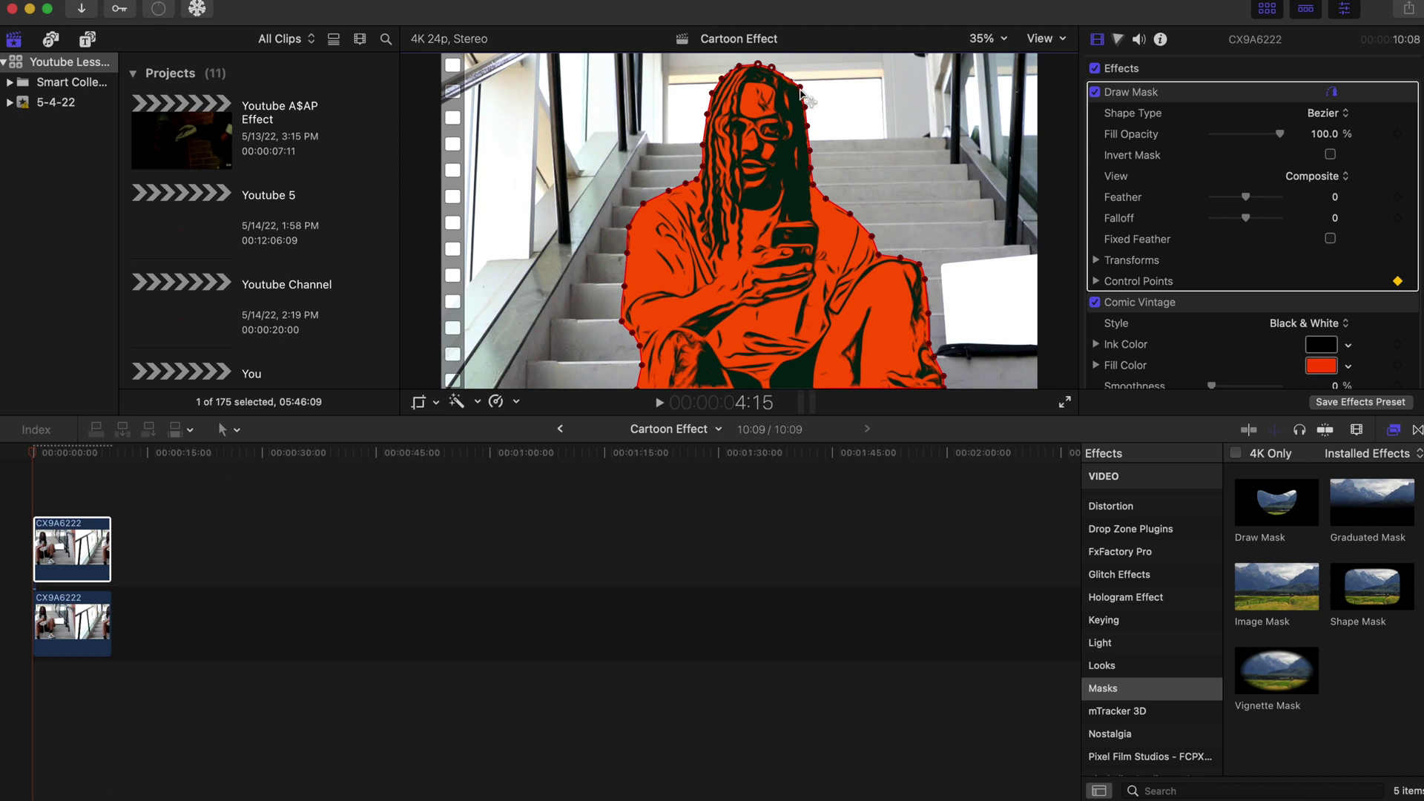
Step: Smooth the head mask point and return to the clip's first frames
{"action": "right_click", "coordinate": [801, 90]}
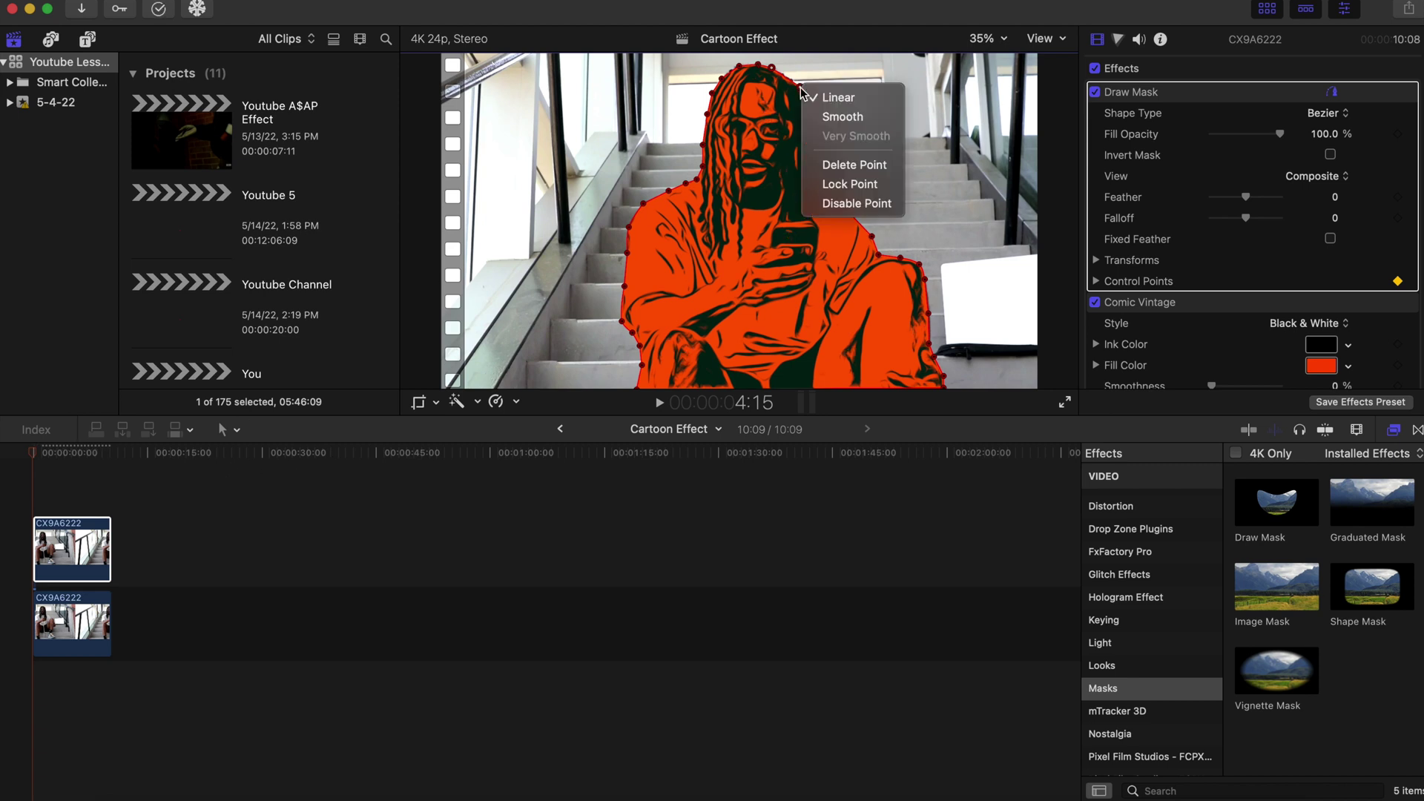
{"action": "left_click", "coordinate": [831, 121]}
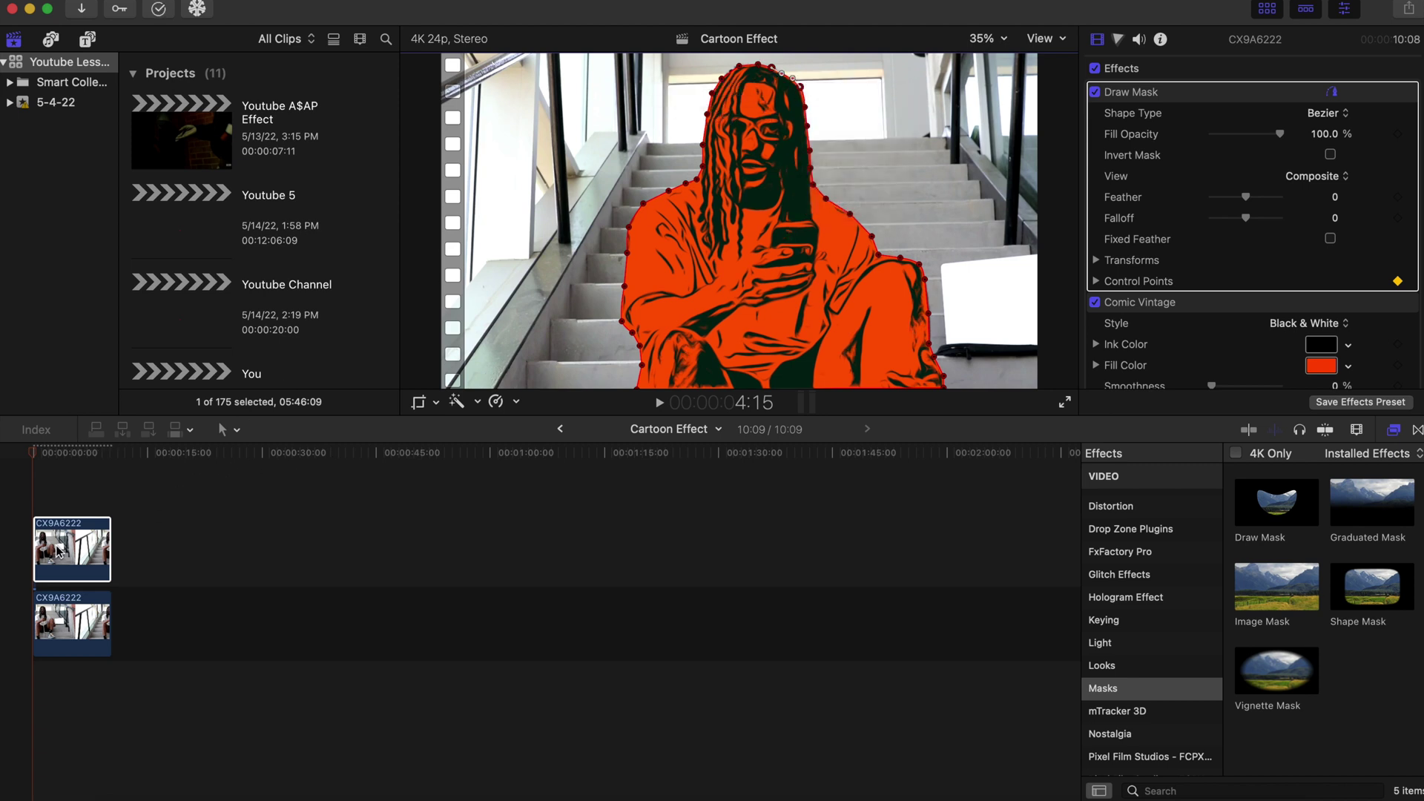
{"action": "key", "text": "Home"}
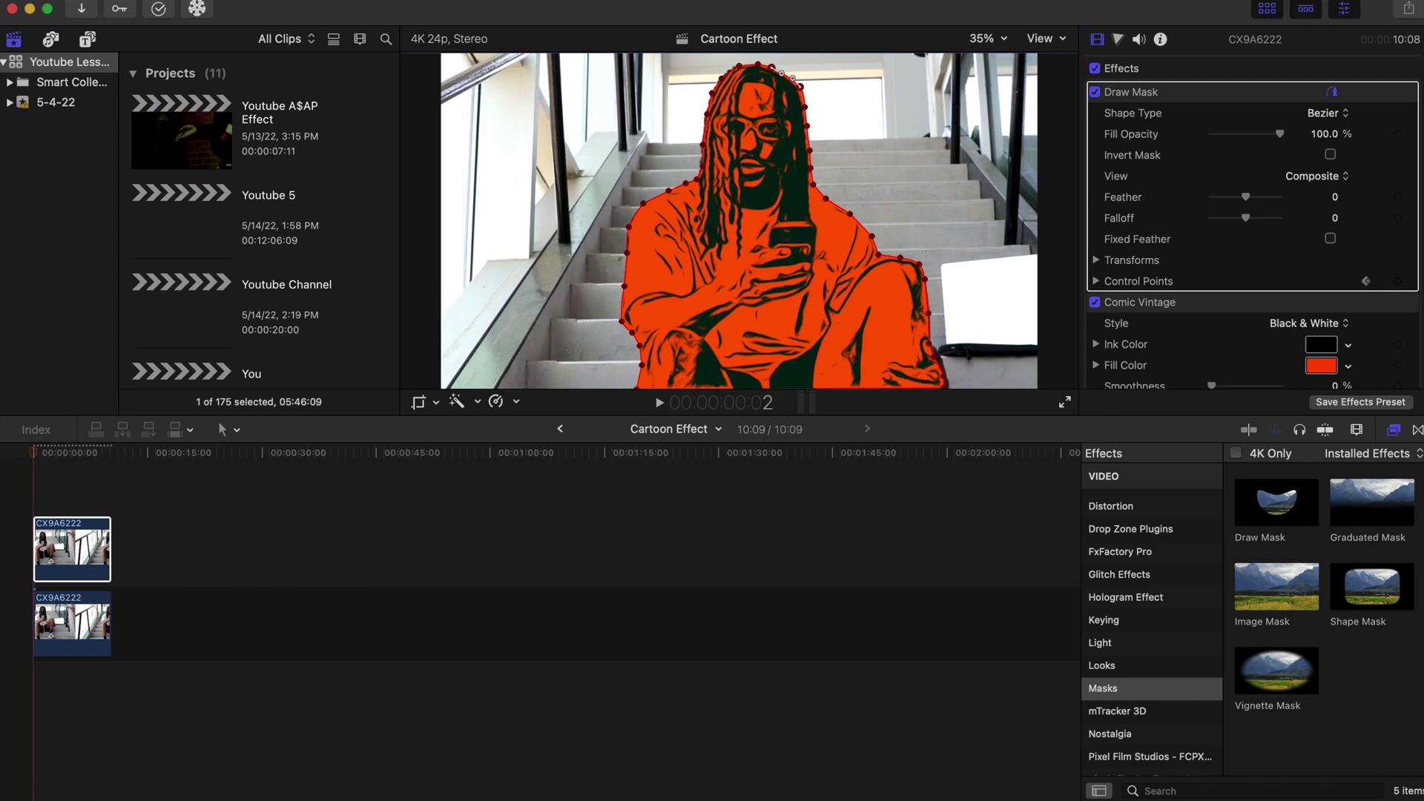
{"action": "key", "text": "Right"}
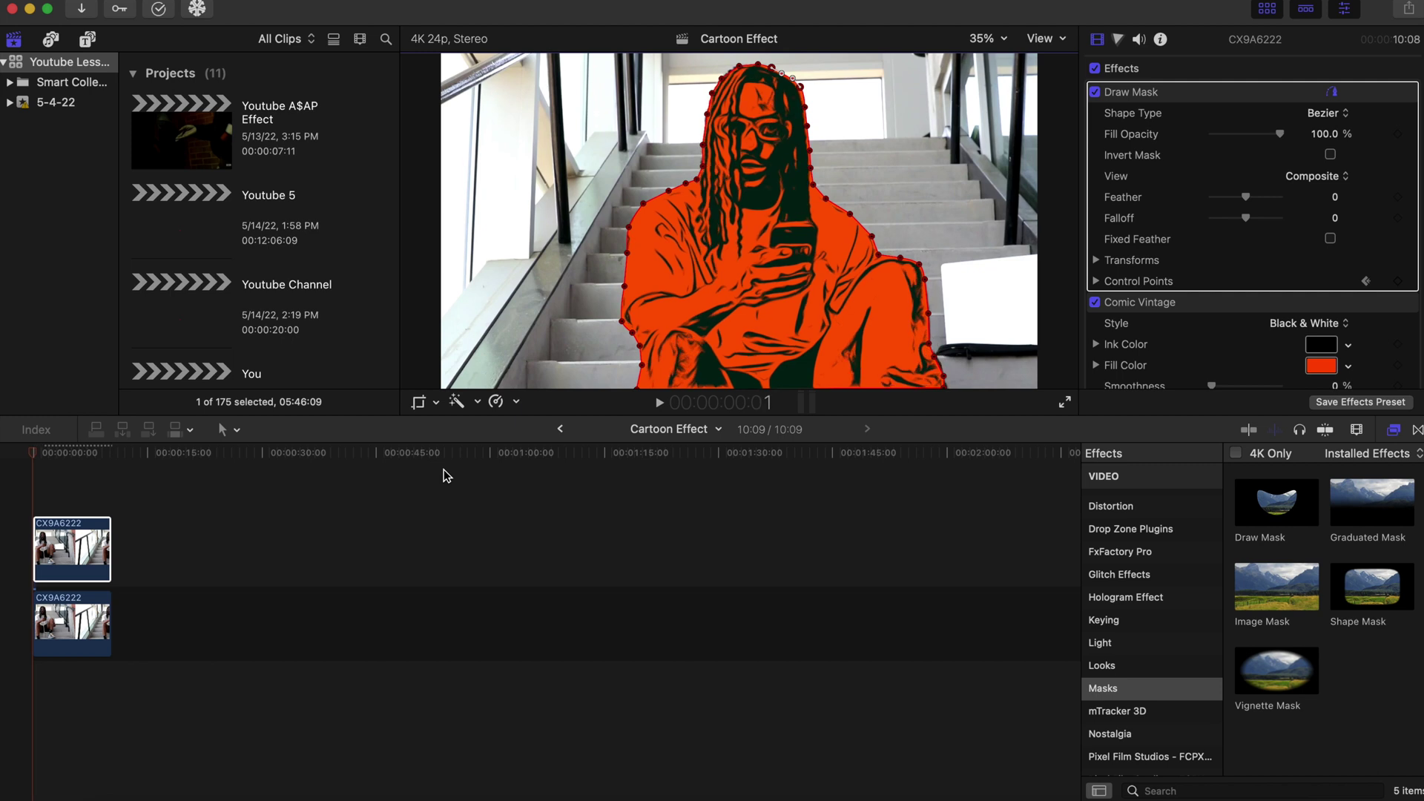
{"action": "key", "text": "Home"}
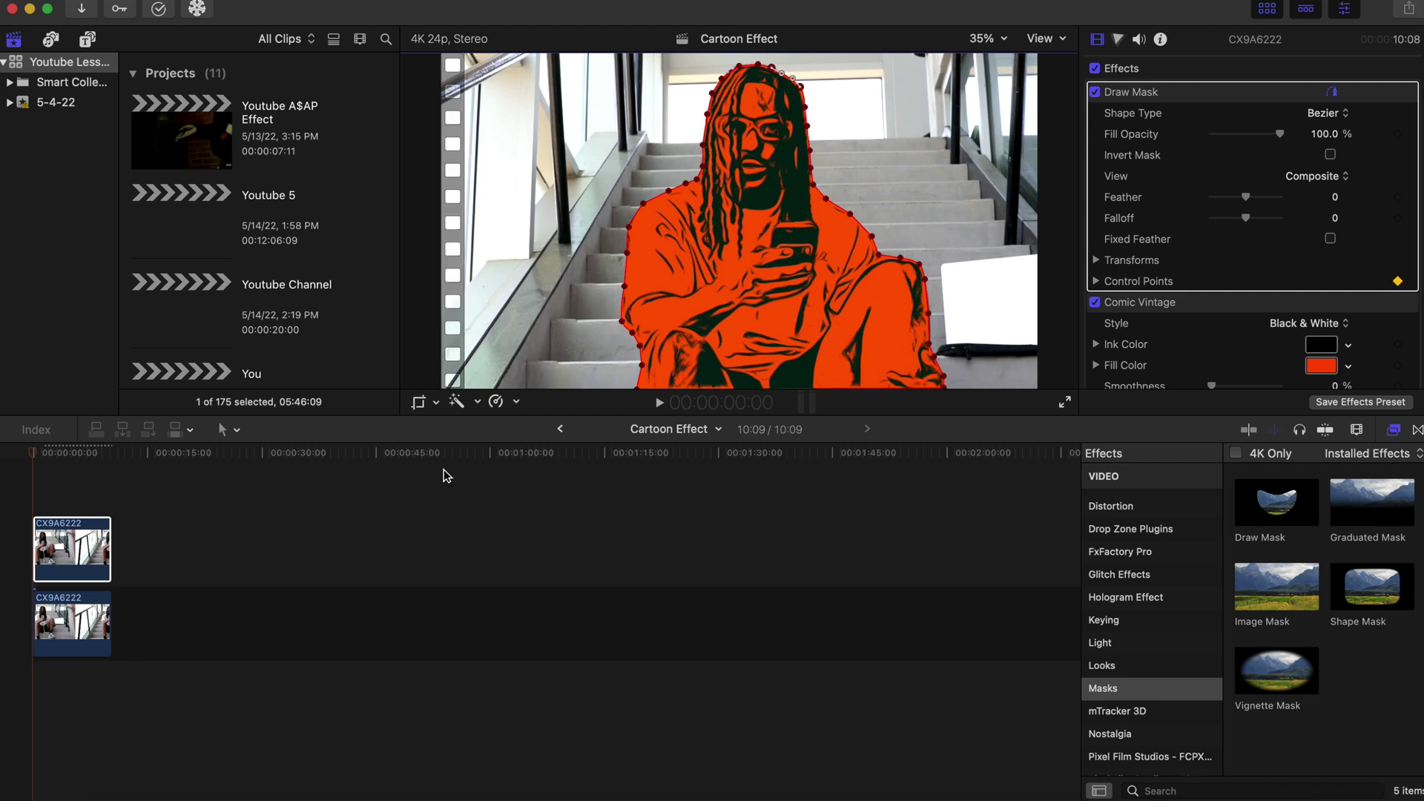
{"action": "key", "text": "Right"}
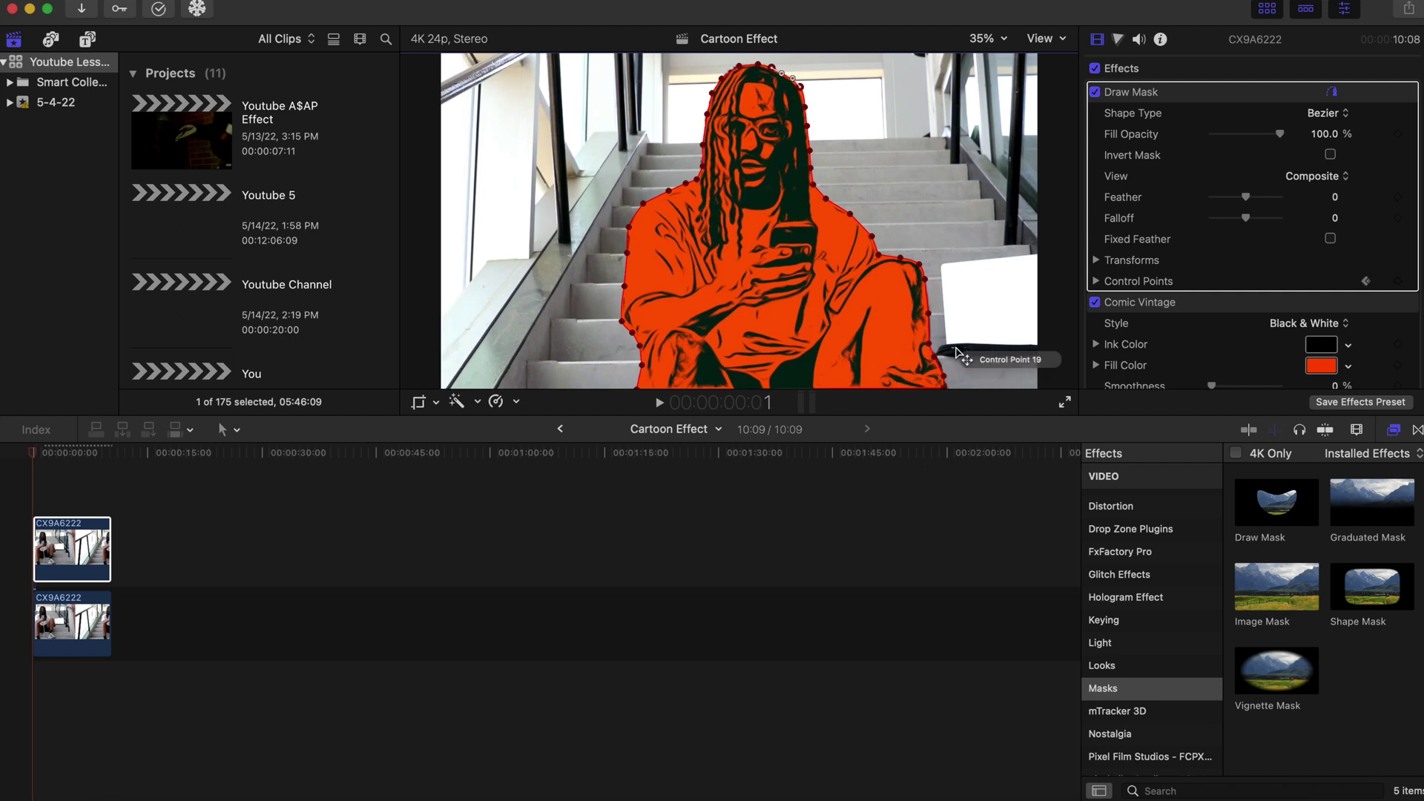
Step: Keyframe the mask frame by frame, moving points to follow the bag and knee
{"action": "left_click_drag", "start_coordinate": [961, 351], "coordinate": [938, 363]}
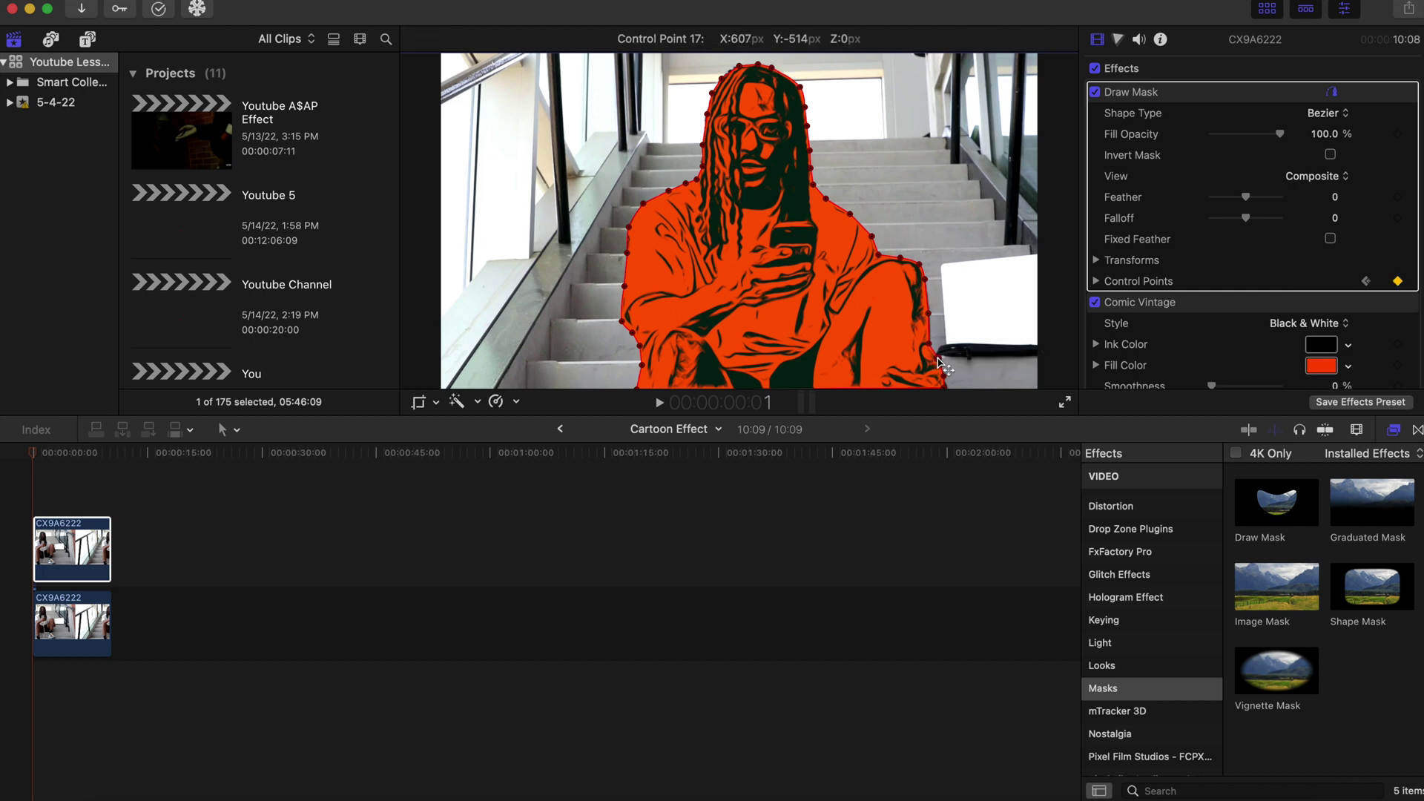
{"action": "key", "text": "Right"}
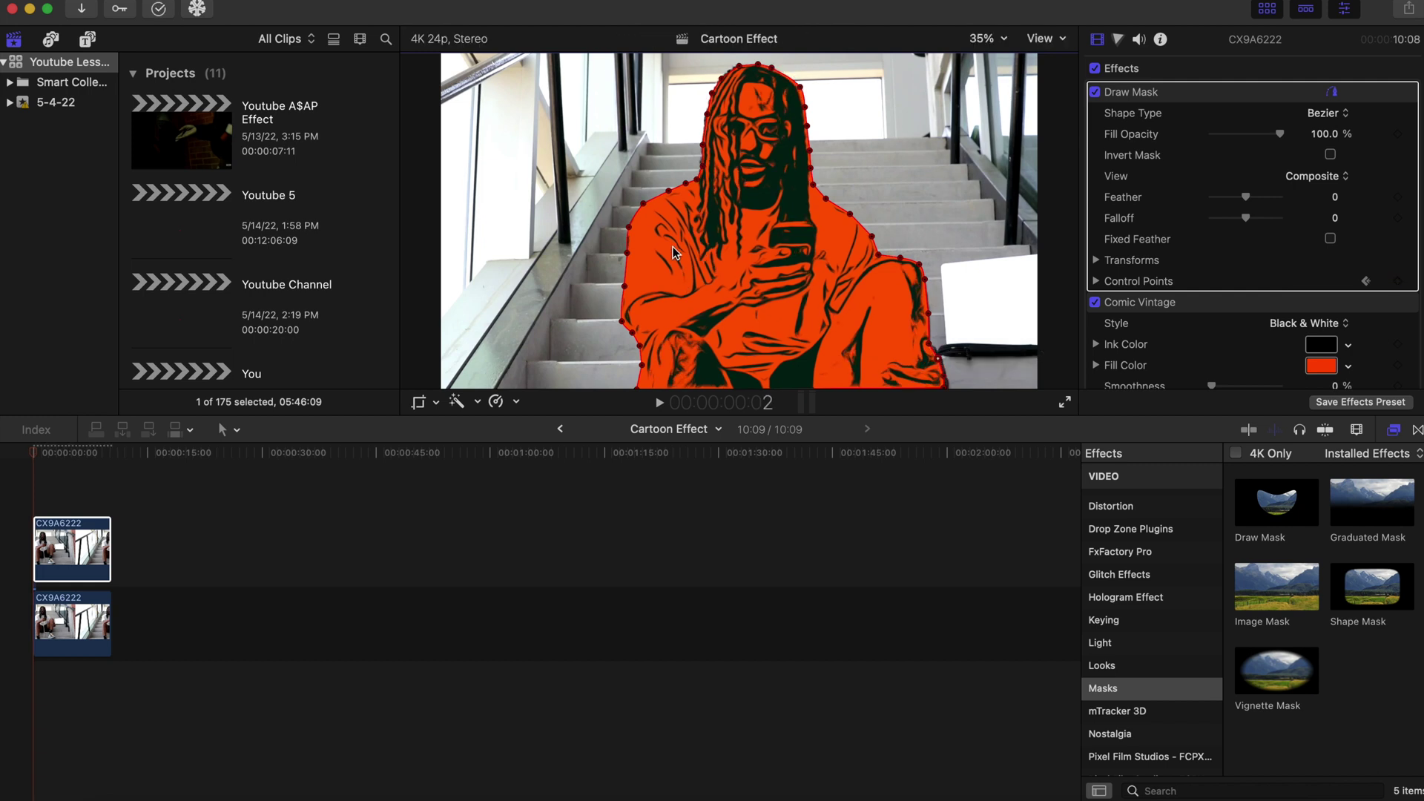
{"action": "left_click", "coordinate": [953, 386]}
{"action": "mouse_move", "coordinate": [954, 386]}
{"action": "left_mouse_down"}
{"action": "mouse_move", "coordinate": [941, 365]}
{"action": "mouse_move", "coordinate": [947, 388]}
{"action": "left_mouse_up"}
{"action": "key", "text": "Right"}
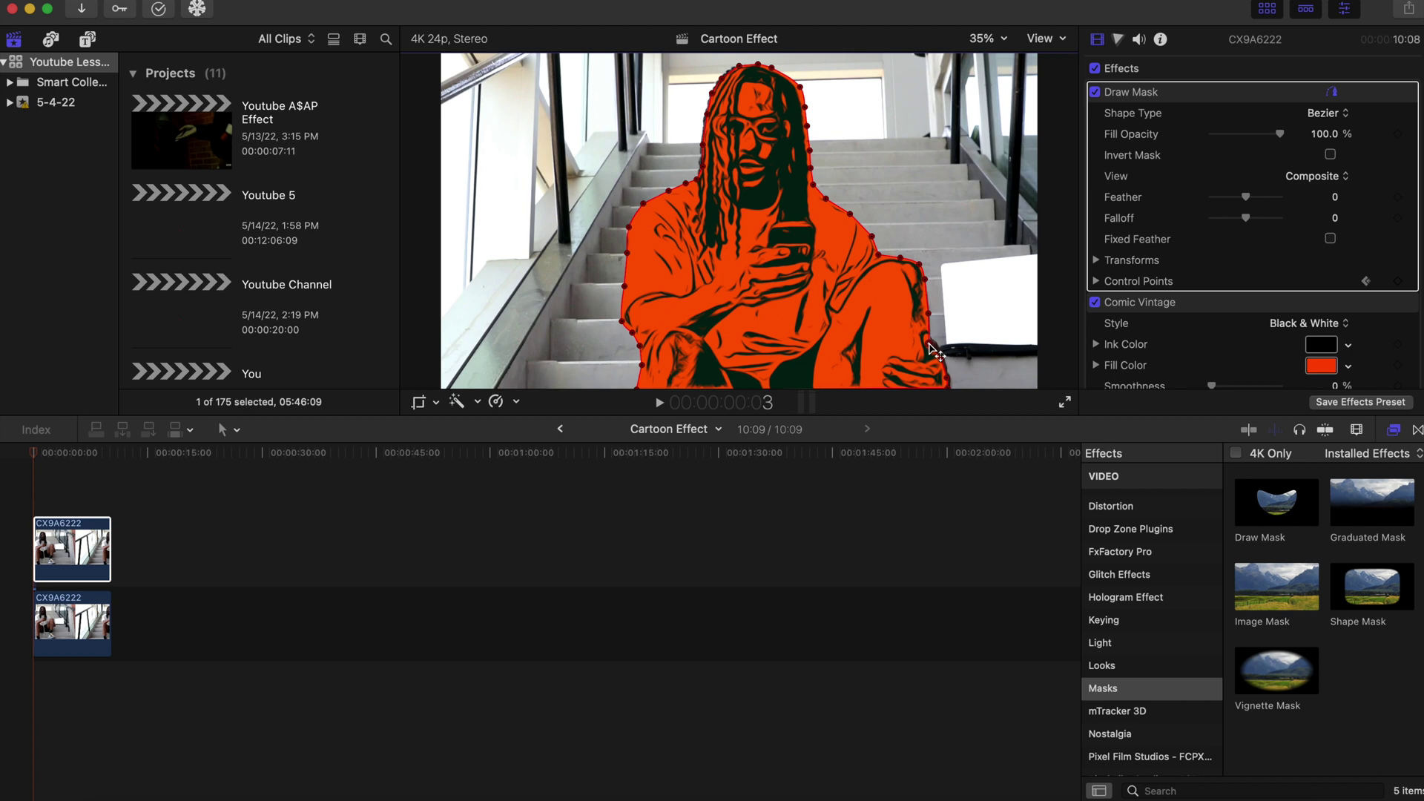
{"action": "left_click_drag", "start_coordinate": [930, 345], "coordinate": [950, 381]}
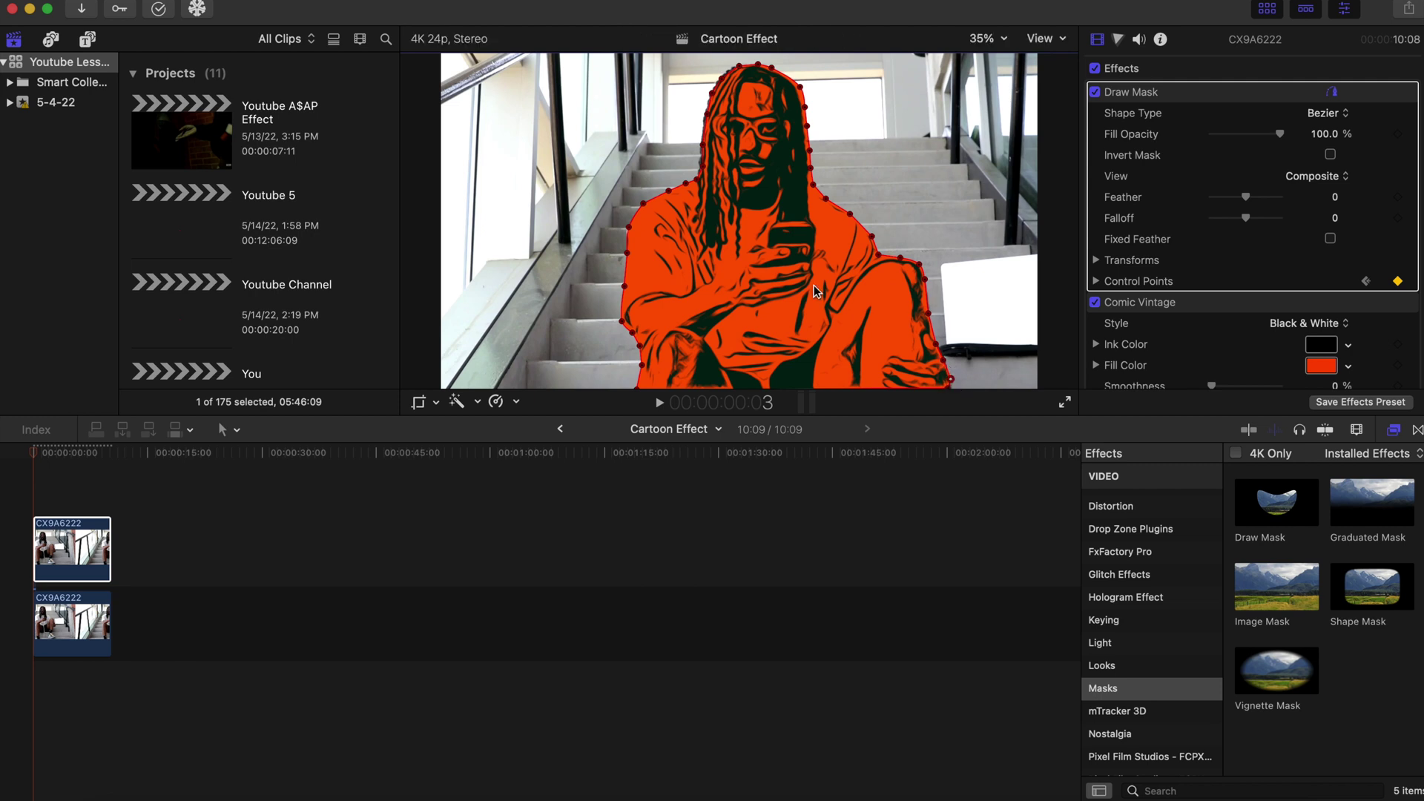
Step: Keyframe the left hair and right arm mask points over the next frames, then play ahead
{"action": "left_click", "coordinate": [708, 119]}
{"action": "key", "text": "Right"}
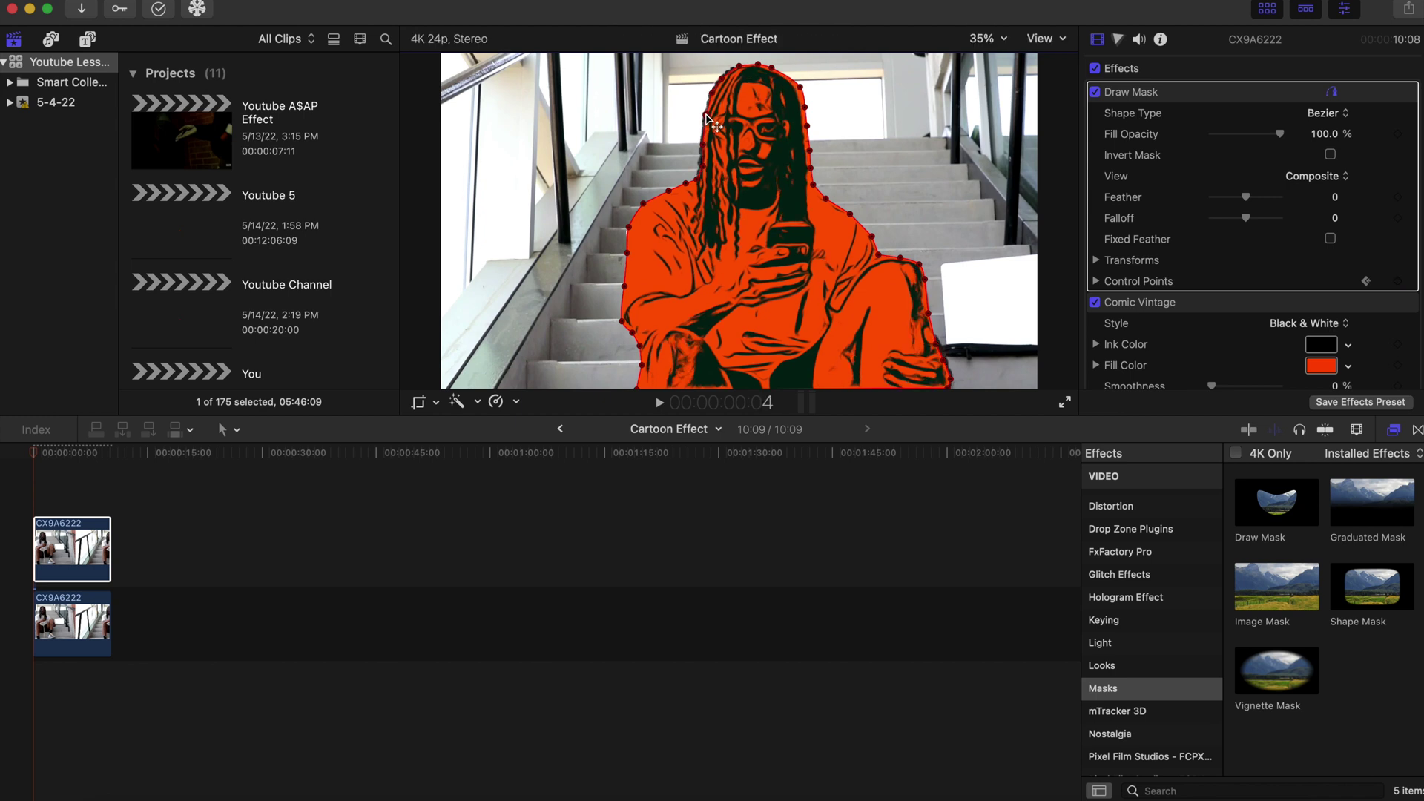
{"action": "key", "text": "Right"}
{"action": "key", "text": "Right"}
{"action": "left_click_drag", "start_coordinate": [708, 120], "coordinate": [702, 119]}
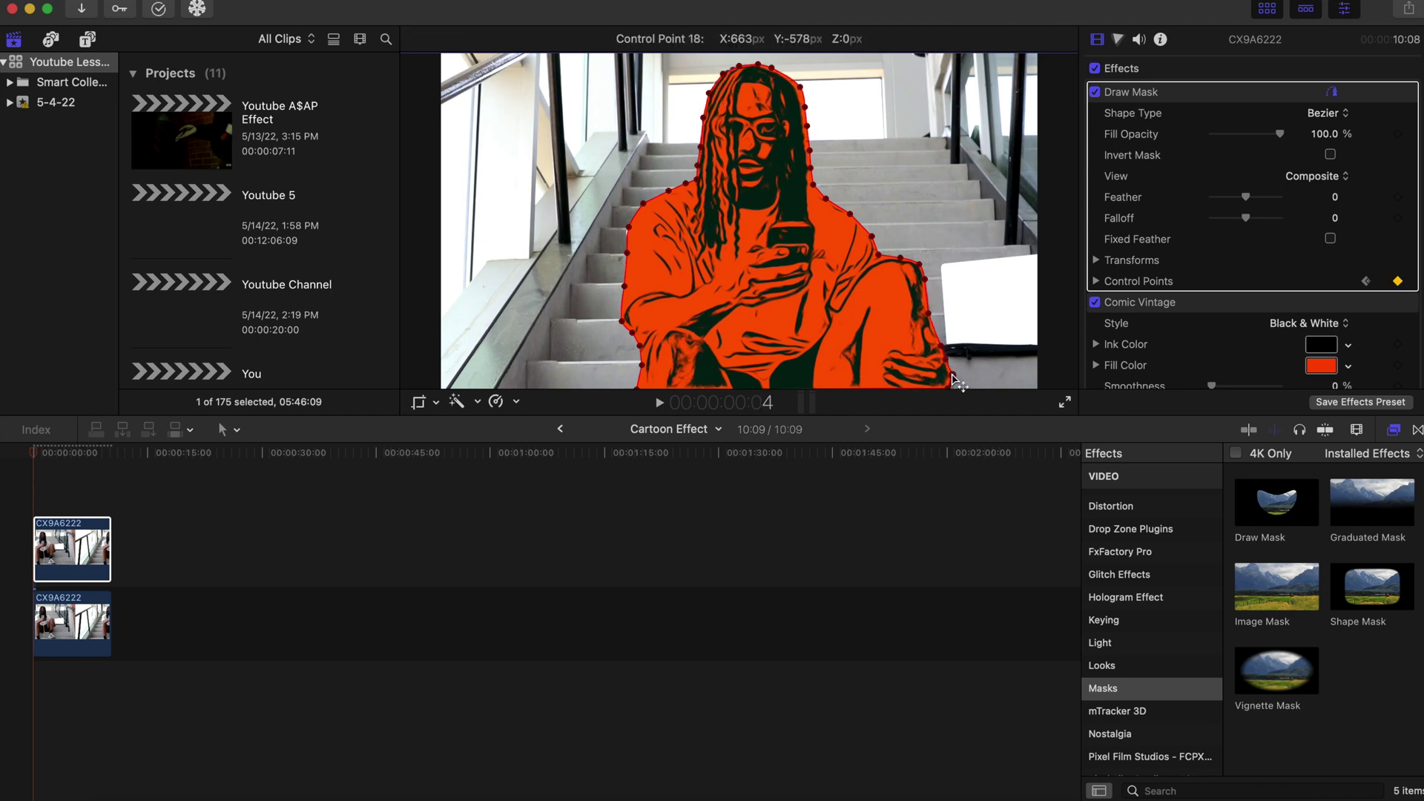
{"action": "key", "text": "Right"}
{"action": "key", "text": "Right"}
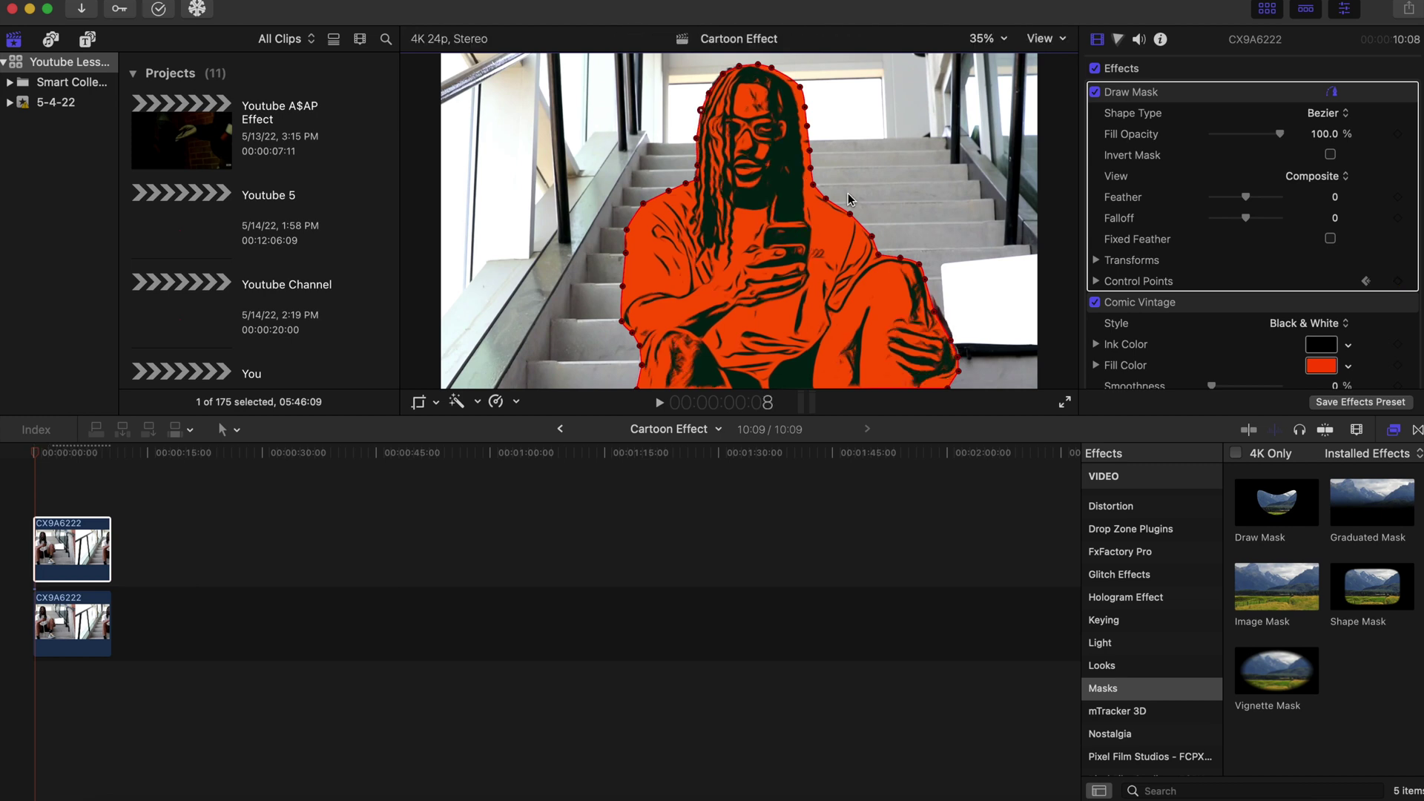
{"action": "left_click_drag", "start_coordinate": [938, 319], "coordinate": [951, 333]}
{"action": "key", "text": "Right"}
{"action": "key", "text": "Right"}
{"action": "key", "text": "Right"}
{"action": "key", "text": "Right"}
{"action": "key", "text": "Right"}
{"action": "key", "text": "Right"}
{"action": "key", "text": "Right"}
{"action": "key", "text": "Right"}
{"action": "key", "text": "Right"}
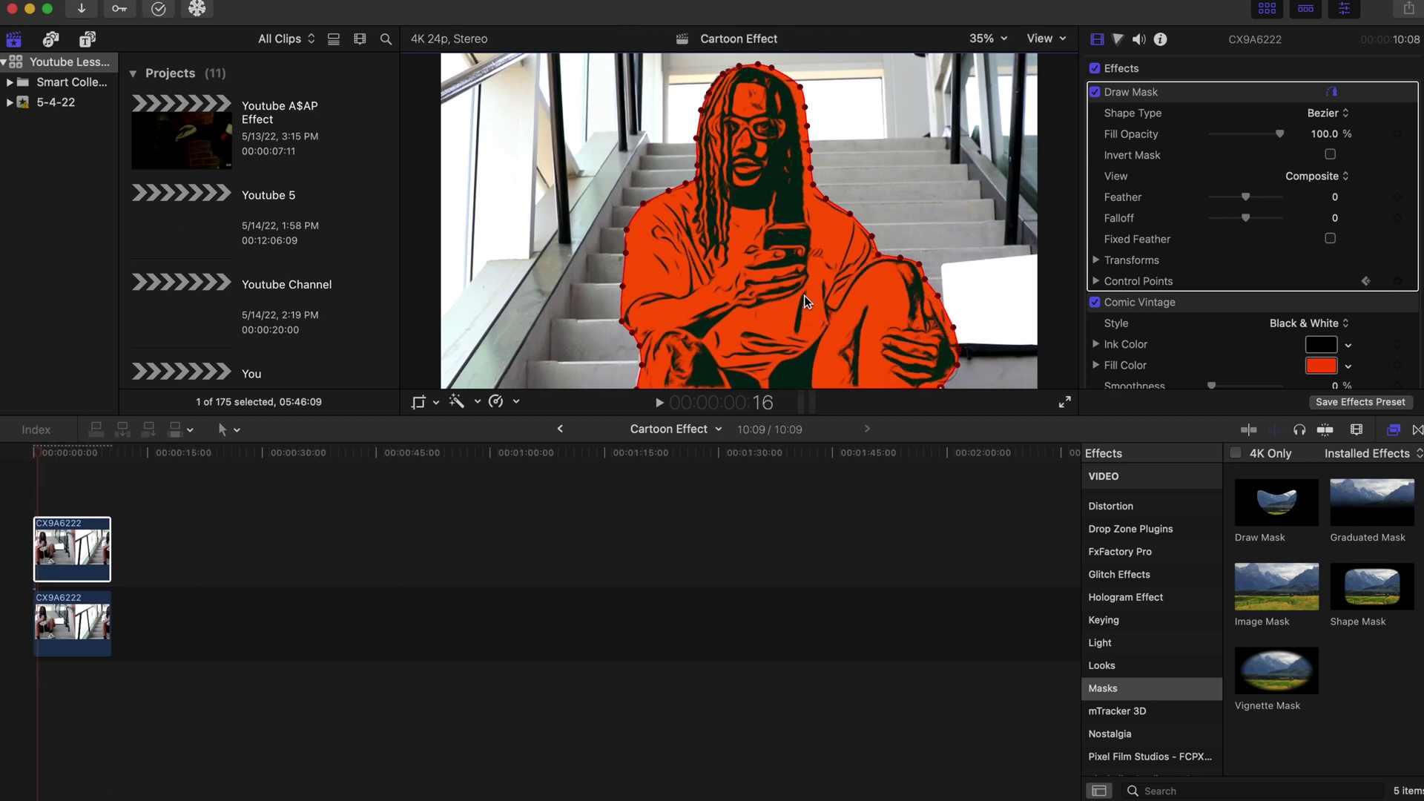
{"action": "key", "text": "Right"}
{"action": "key", "text": "Right"}
{"action": "key", "text": "Right"}
{"action": "key", "text": "Right"}
{"action": "key", "text": "Right"}
{"action": "key", "text": "Right"}
{"action": "key", "text": "Right"}
{"action": "key", "text": "Right"}
{"action": "key", "text": "Right"}
{"action": "key", "text": "Right"}
{"action": "key", "text": "Right"}
{"action": "key", "text": "Right"}
{"action": "key", "text": "Right"}
{"action": "key", "text": "Right"}
{"action": "key", "text": "Right"}
{"action": "key", "text": "Right"}
{"action": "key", "text": "Right"}
{"action": "key", "text": "Right"}
{"action": "key", "text": "Right"}
{"action": "key", "text": "Right"}
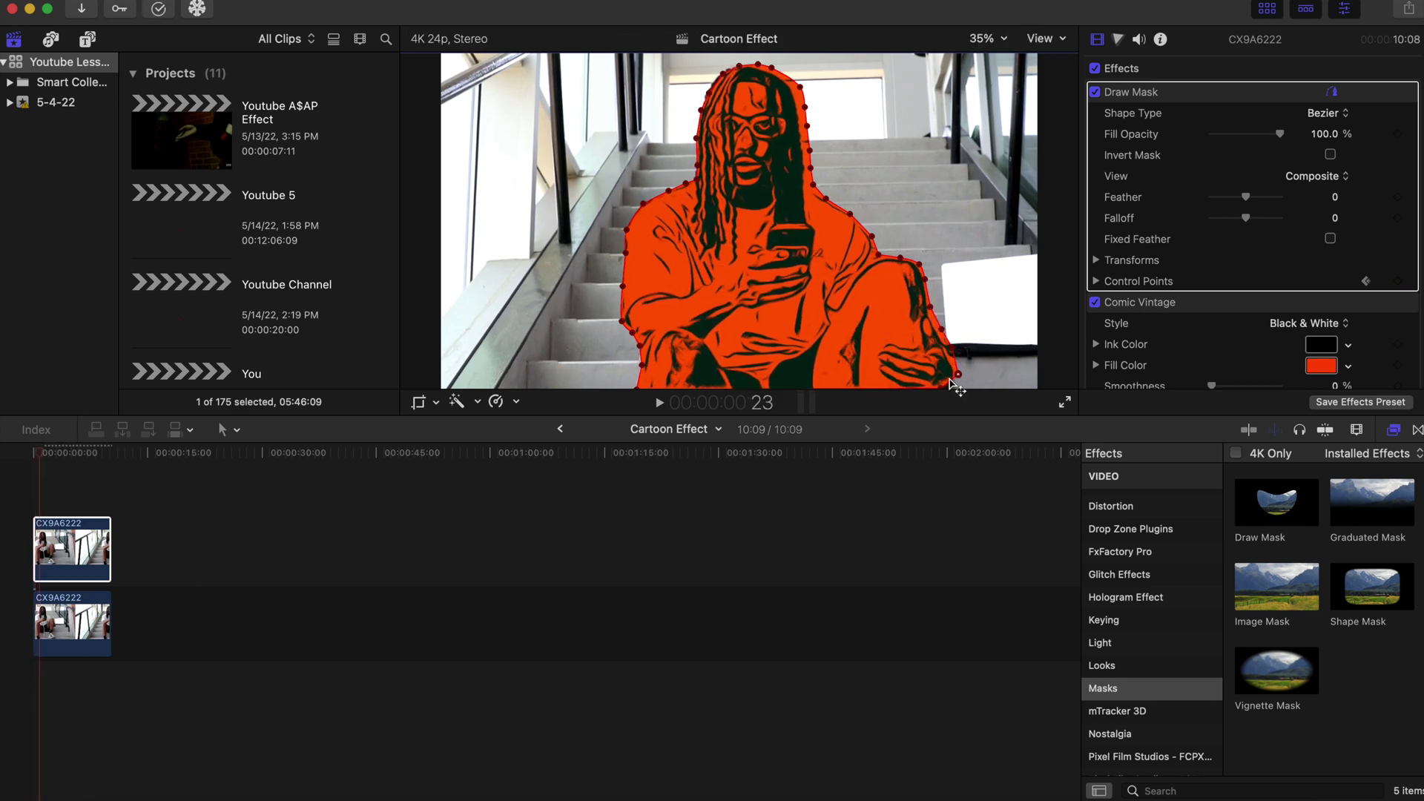
{"action": "key", "text": "space"}
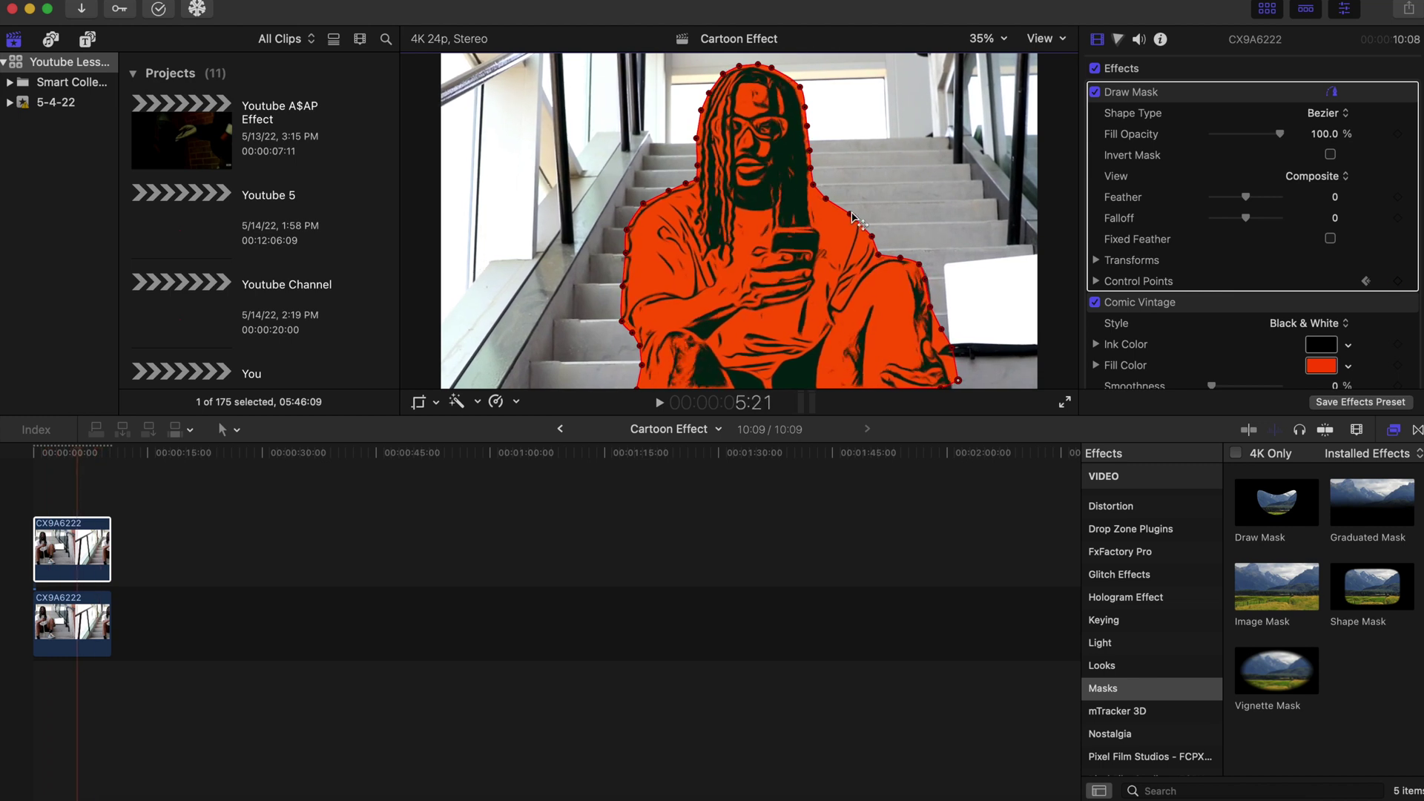
{"action": "key", "text": "space"}
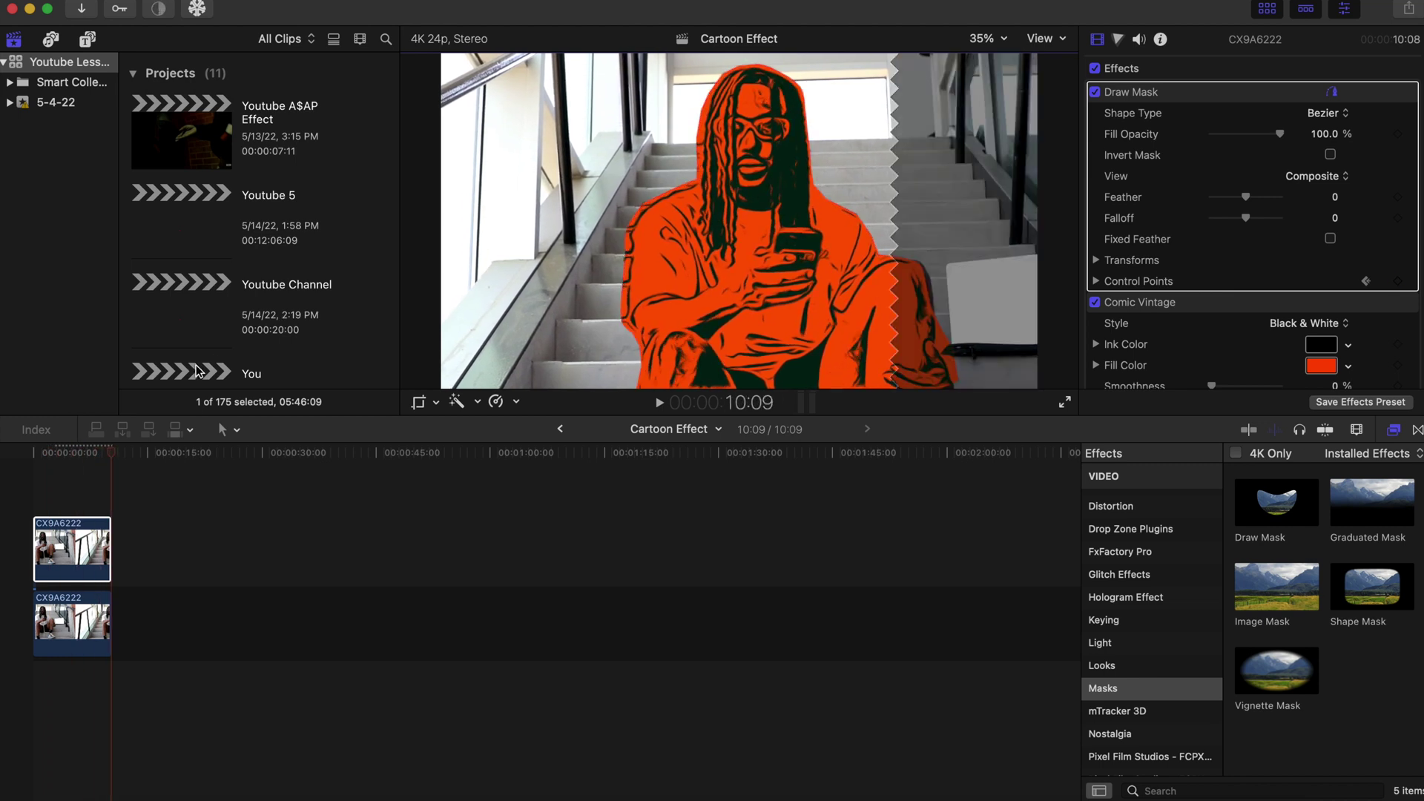
Step: Play the project back, then keyframe a slight rightward nudge of the shoulder mask point
{"action": "left_click", "coordinate": [29, 492]}
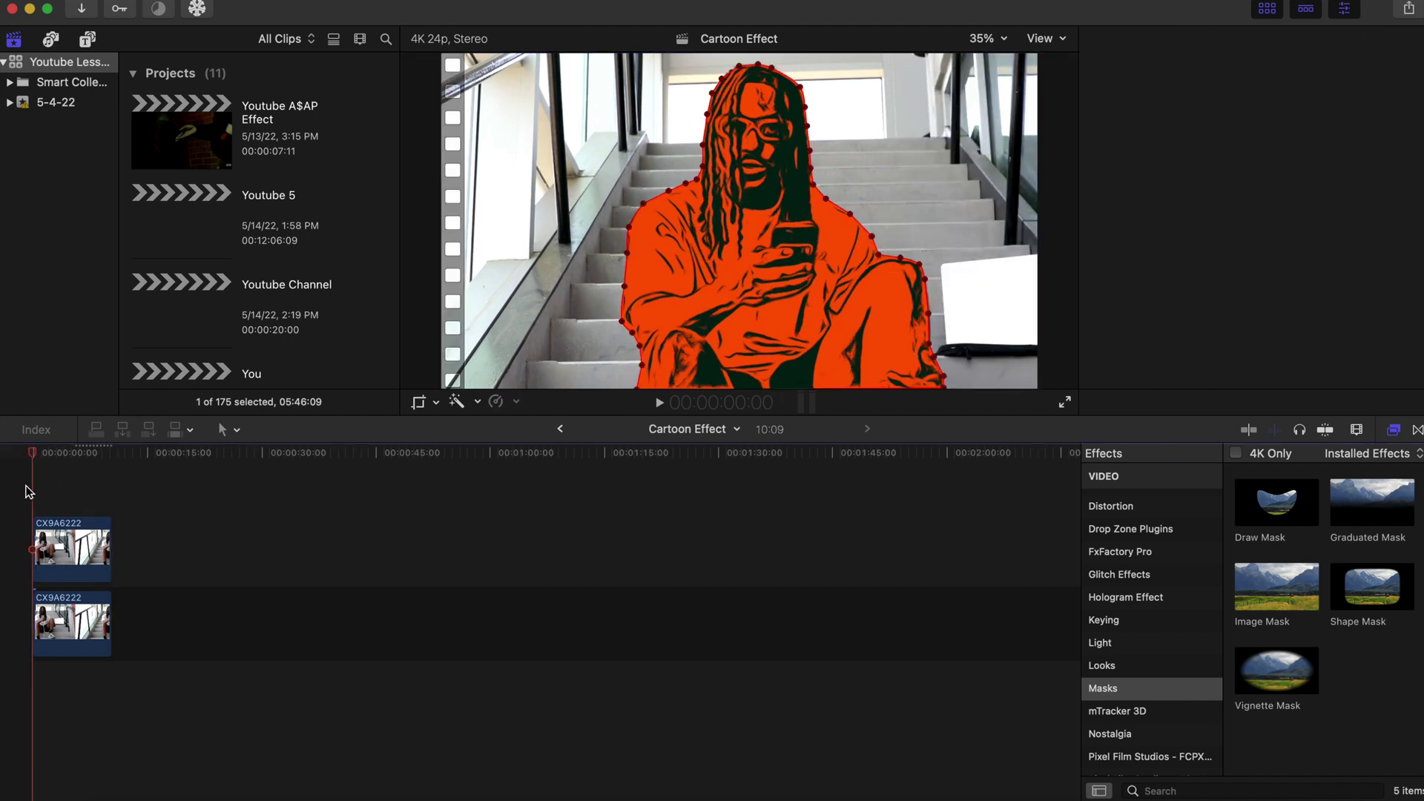
{"action": "key", "text": "space"}
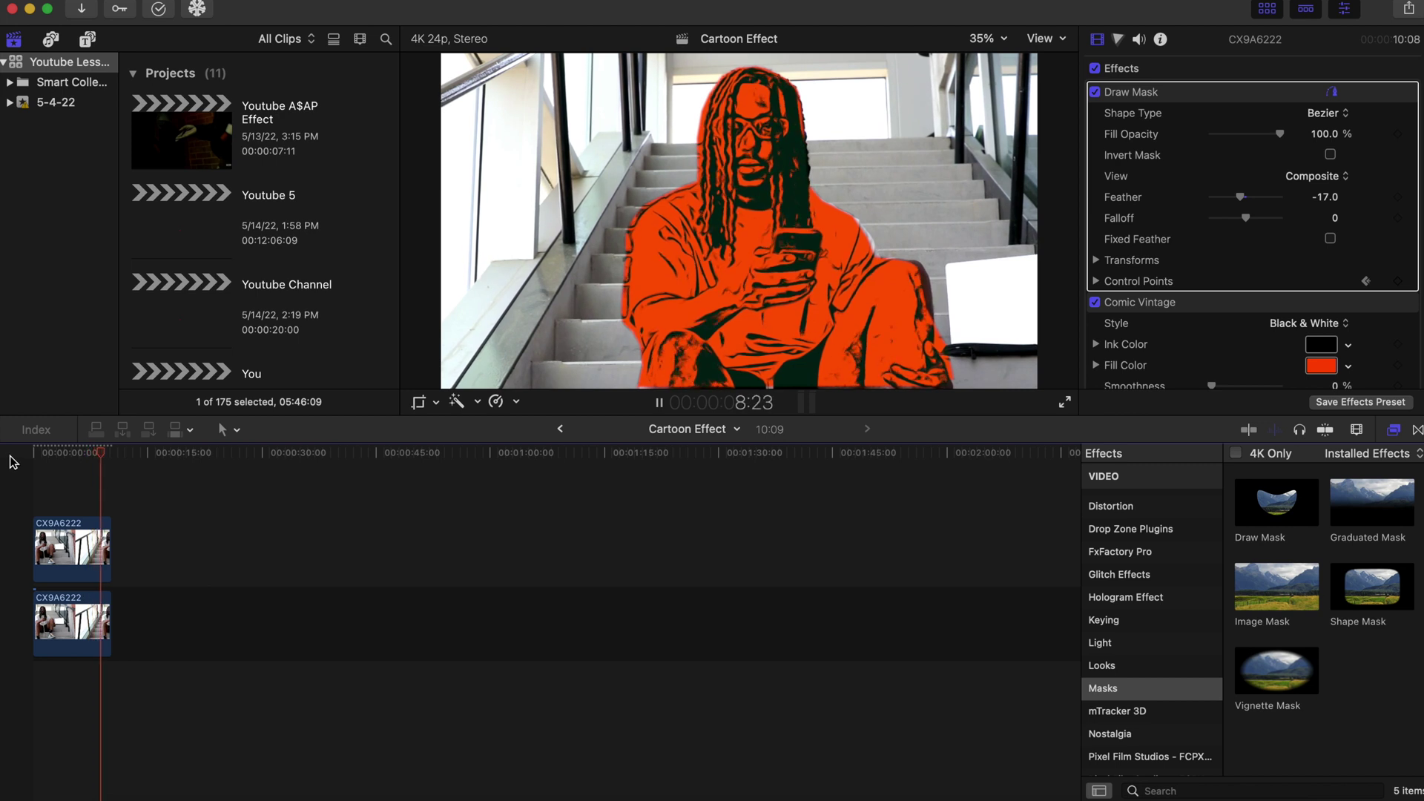
{"action": "key", "text": "space"}
{"action": "key", "text": "shift+Right"}
{"action": "key", "text": "Right"}
{"action": "key", "text": "Right"}
{"action": "key", "text": "Right"}
{"action": "key", "text": "Right"}
{"action": "key", "text": "Right"}
{"action": "key", "text": "Right"}
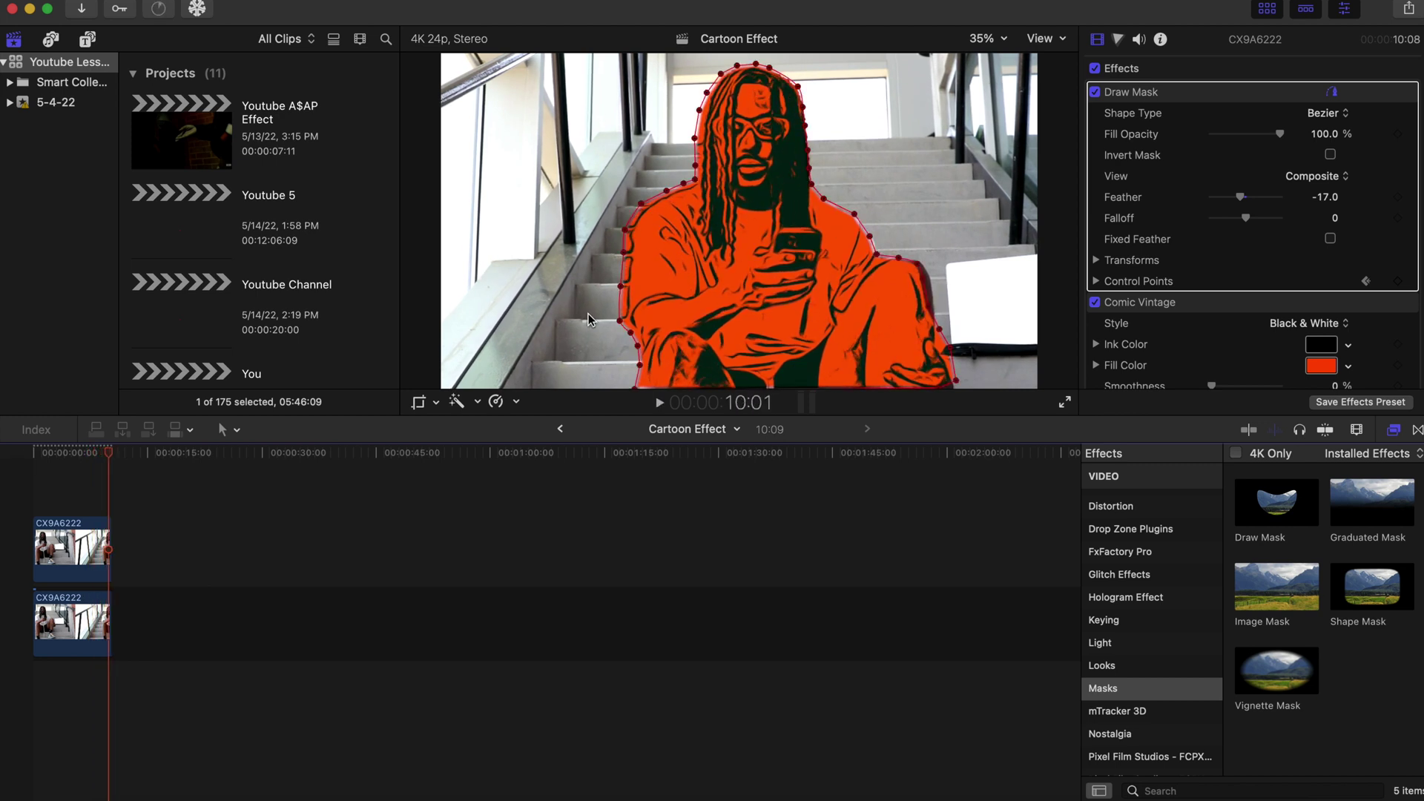
{"action": "left_click", "coordinate": [859, 222]}
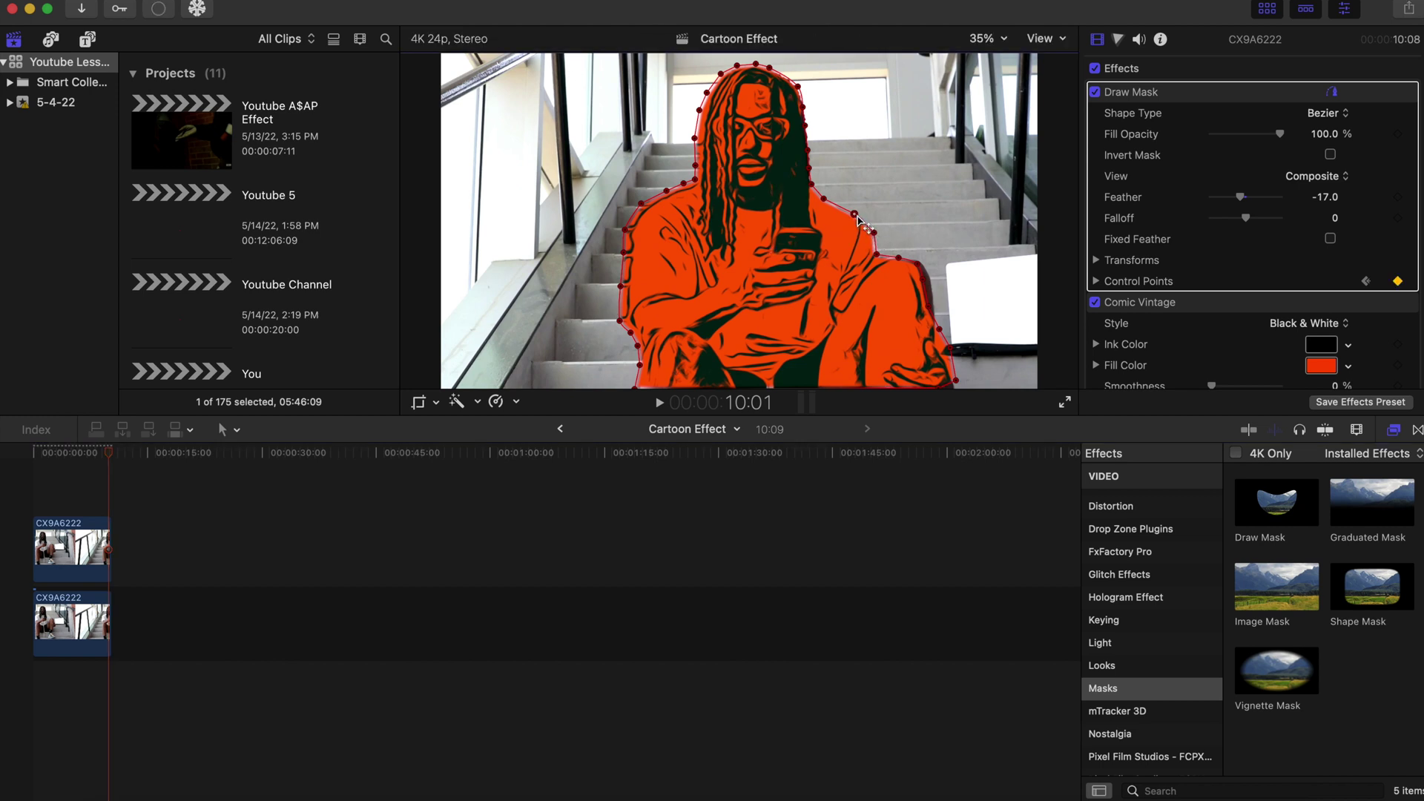
{"action": "left_click_drag", "start_coordinate": [854, 214], "coordinate": [859, 214]}
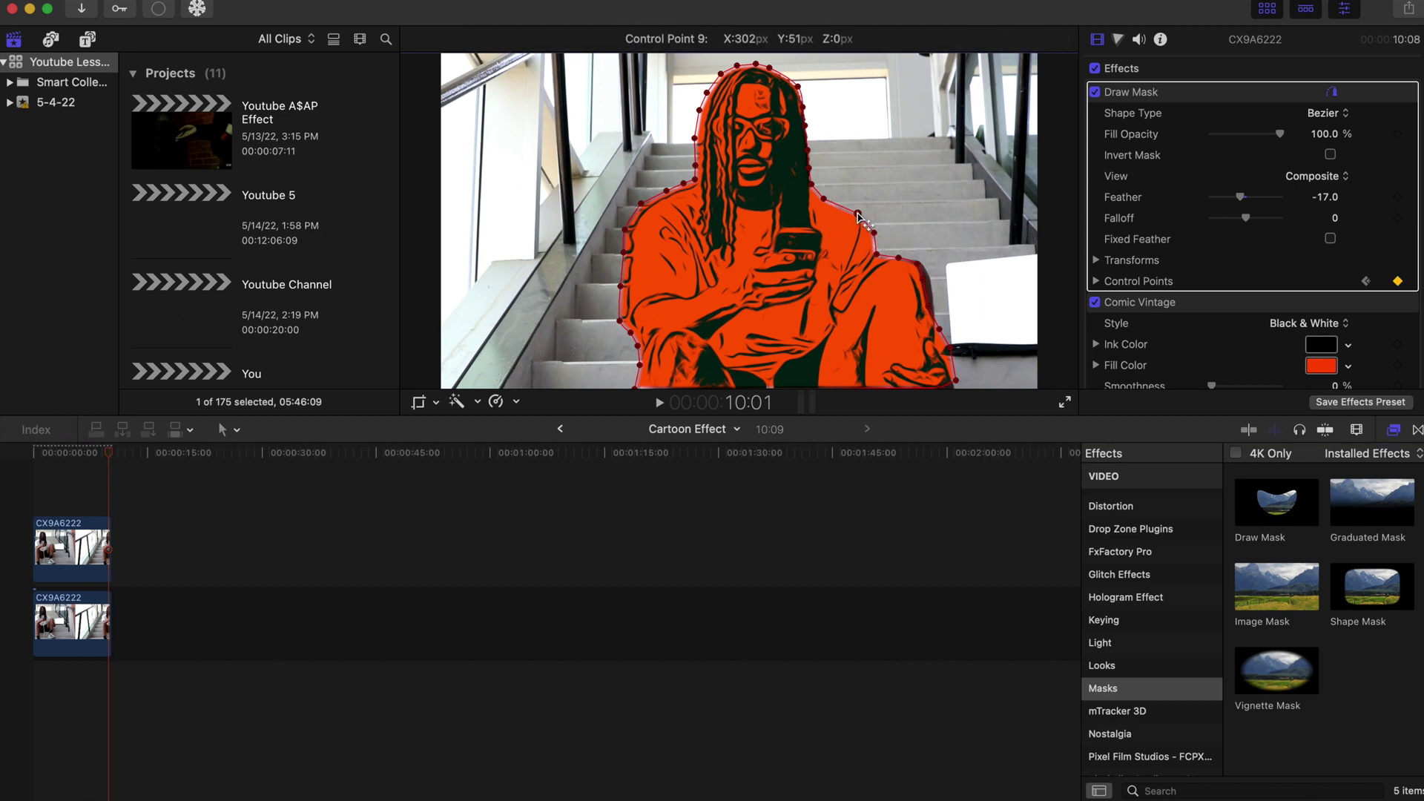
Step: Replay the project from the start to review the mask
{"action": "left_click", "coordinate": [41, 490]}
{"action": "key", "text": "space"}
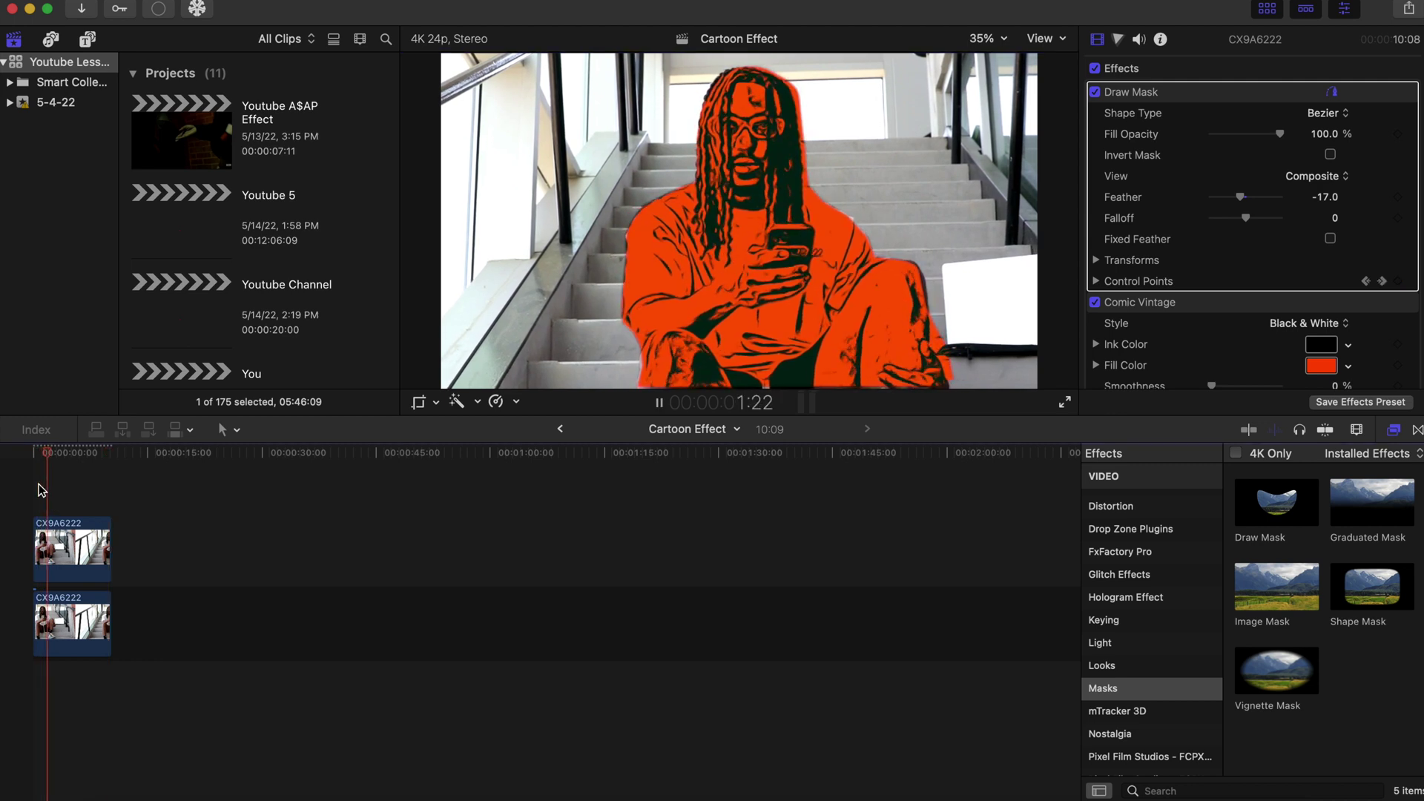
{"action": "key", "text": "space"}
Step: Change the Comic Vintage fill colour from orange-red to purple using the colour spectrum
{"action": "left_click", "coordinate": [1348, 365]}
{"action": "left_click_drag", "start_coordinate": [1271, 413], "coordinate": [1270, 497]}
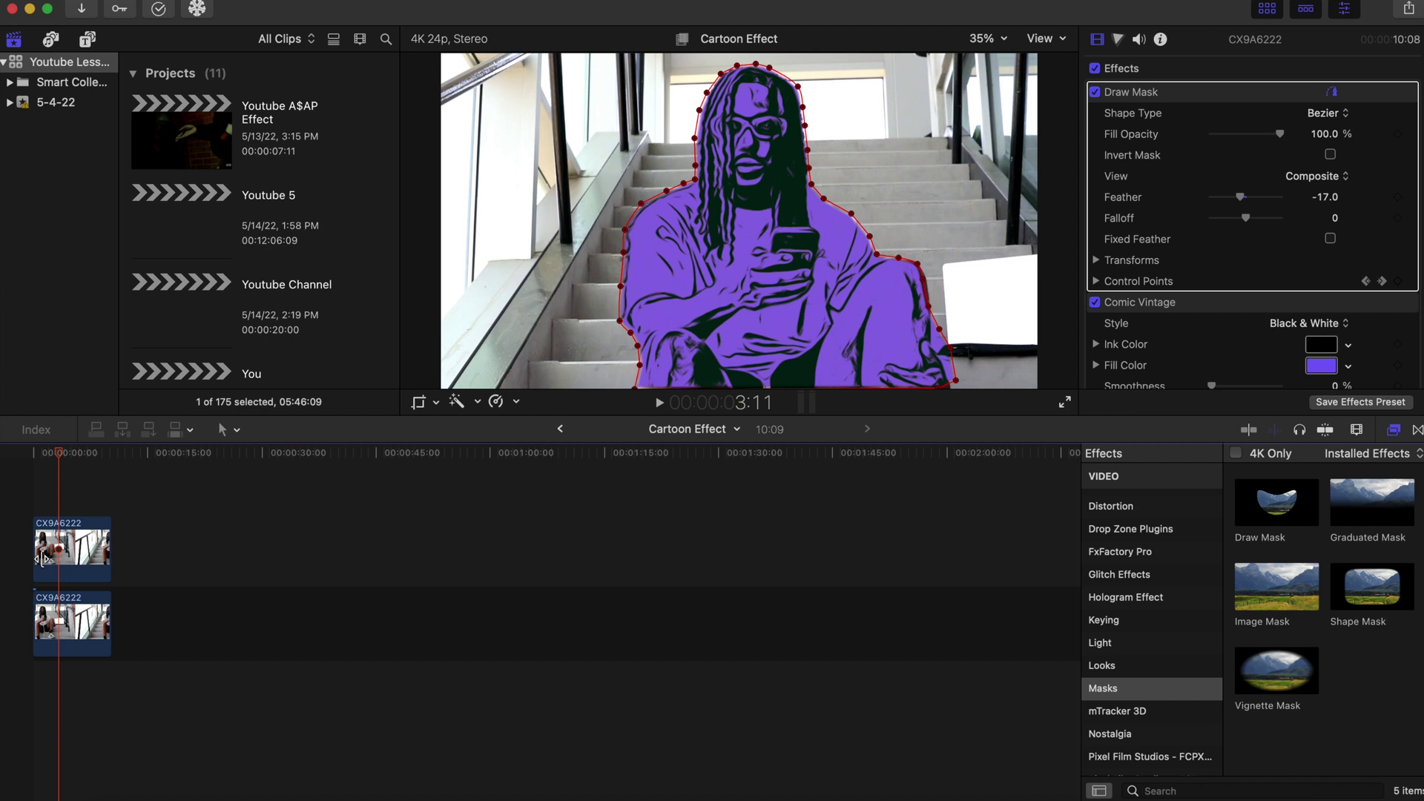
Step: Play from the start and add a keyframe to the mask point beside the bag
{"action": "left_click_drag", "start_coordinate": [58, 454], "coordinate": [10, 460]}
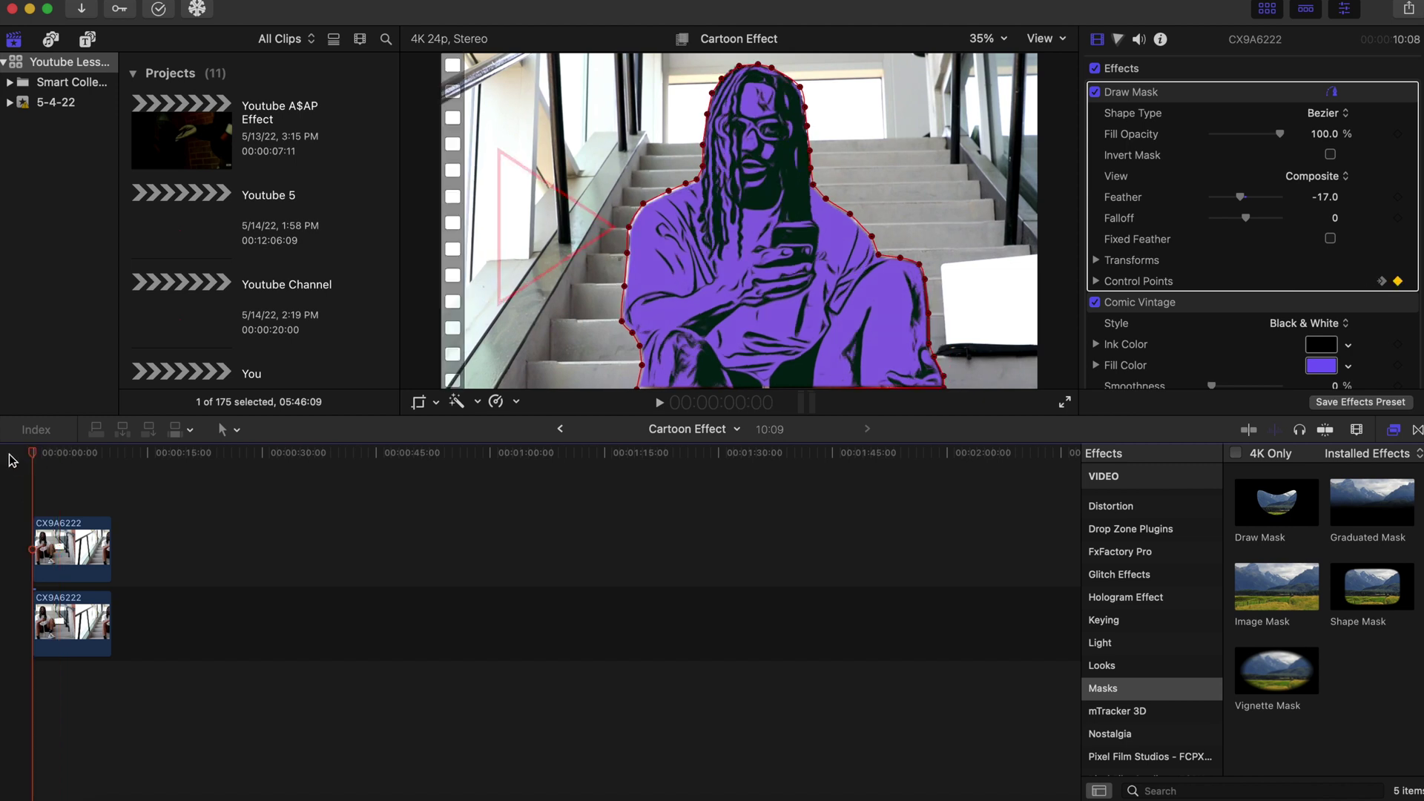
{"action": "key", "text": "space"}
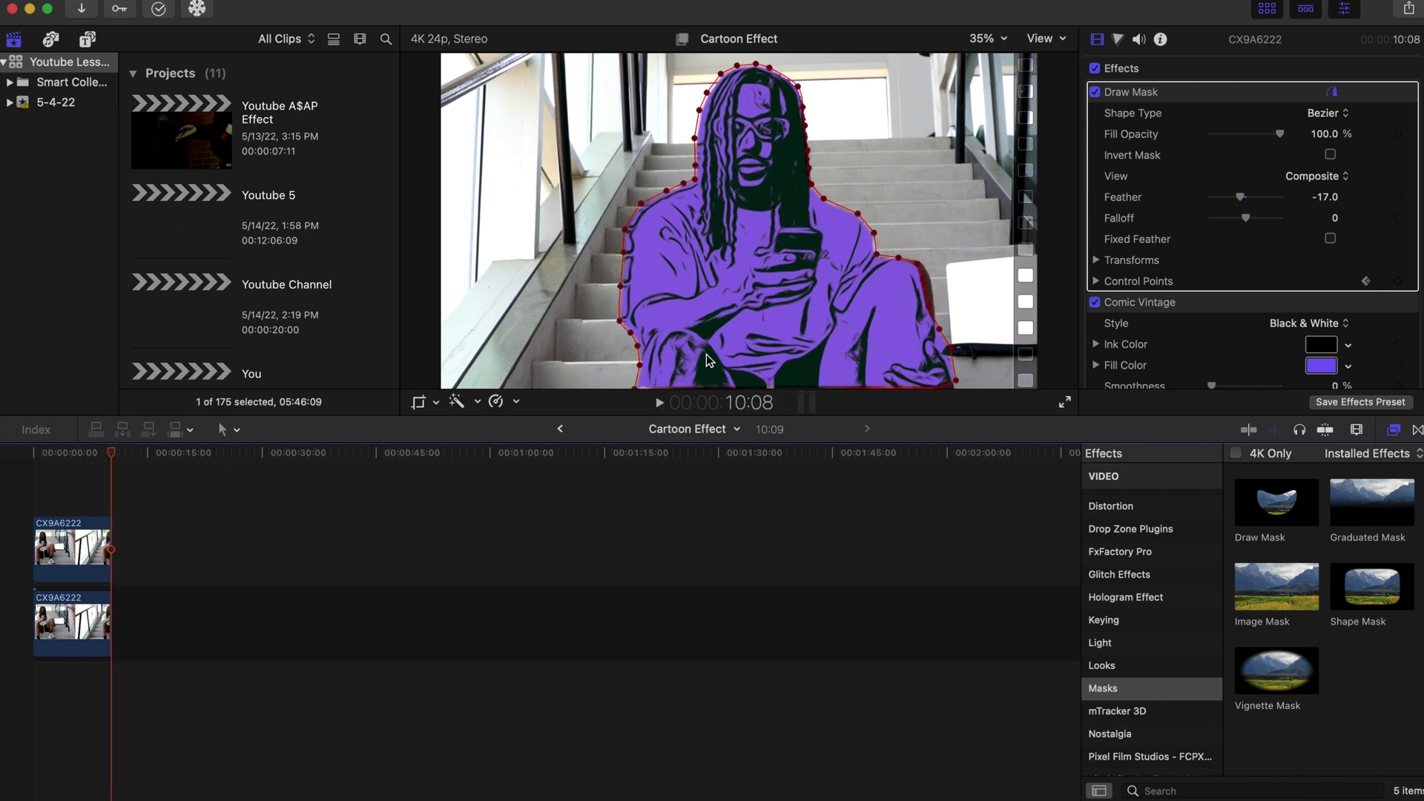
{"action": "left_click", "coordinate": [919, 265]}
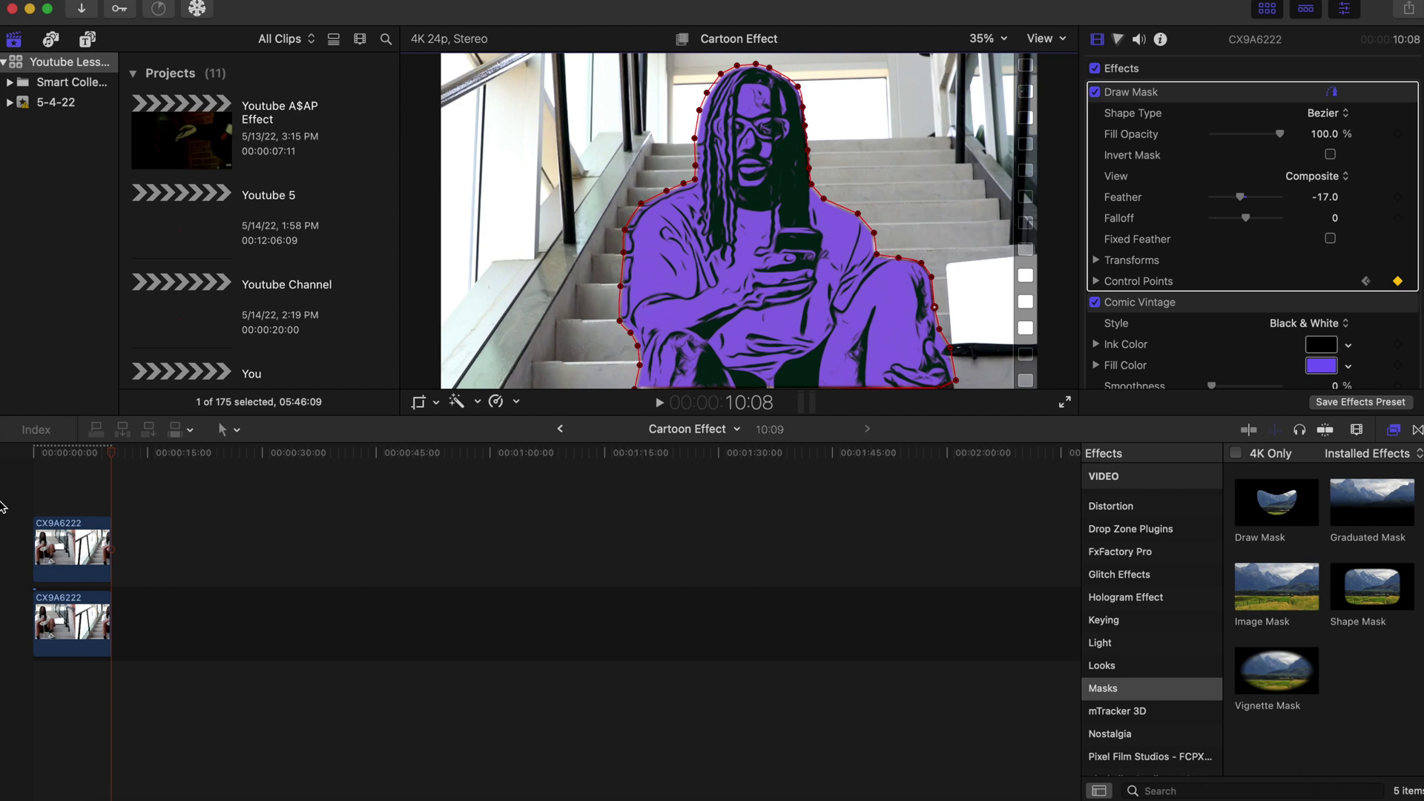
Step: At frame 10, nudge the left-shoulder mask point slightly up to follow the figure
{"action": "key", "text": "space"}
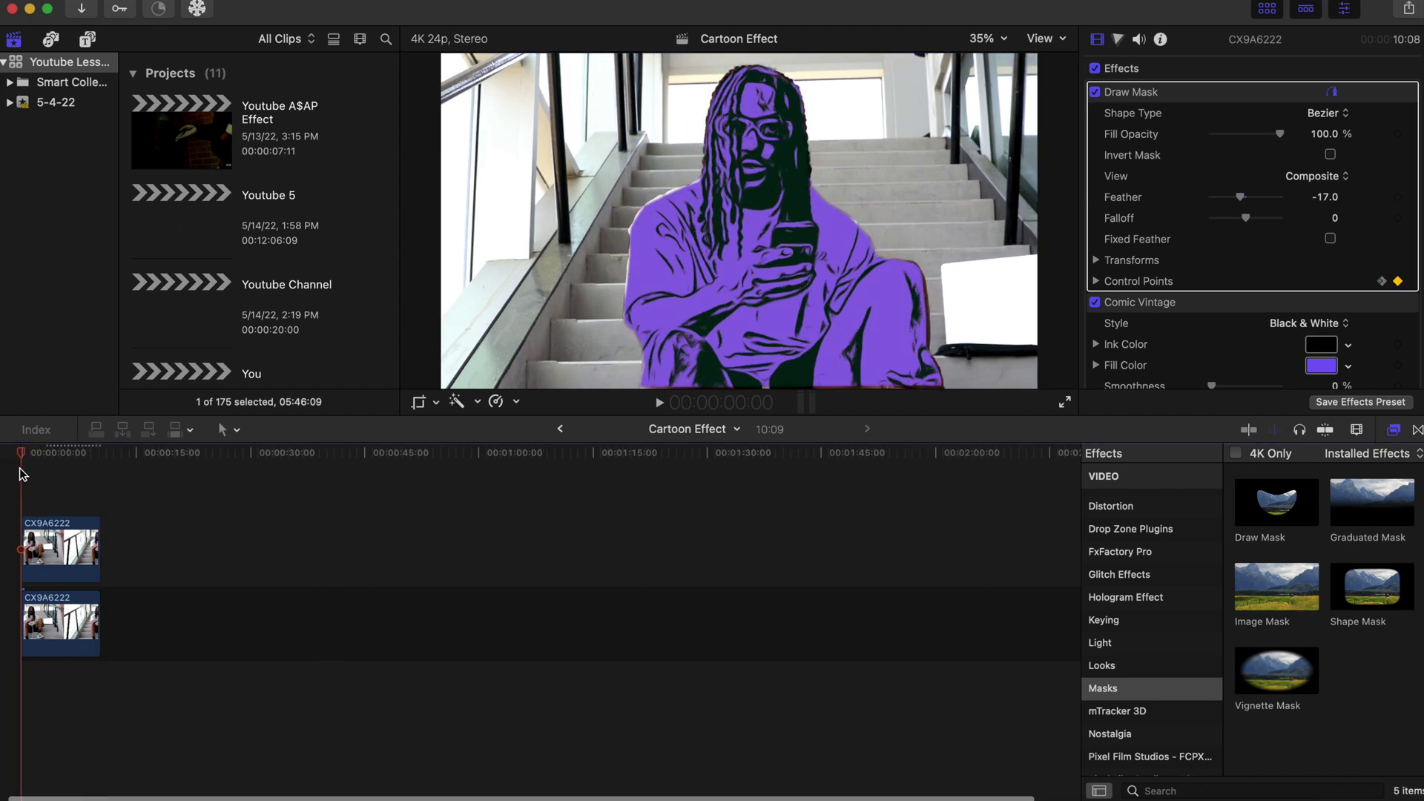
{"action": "key", "text": "space"}
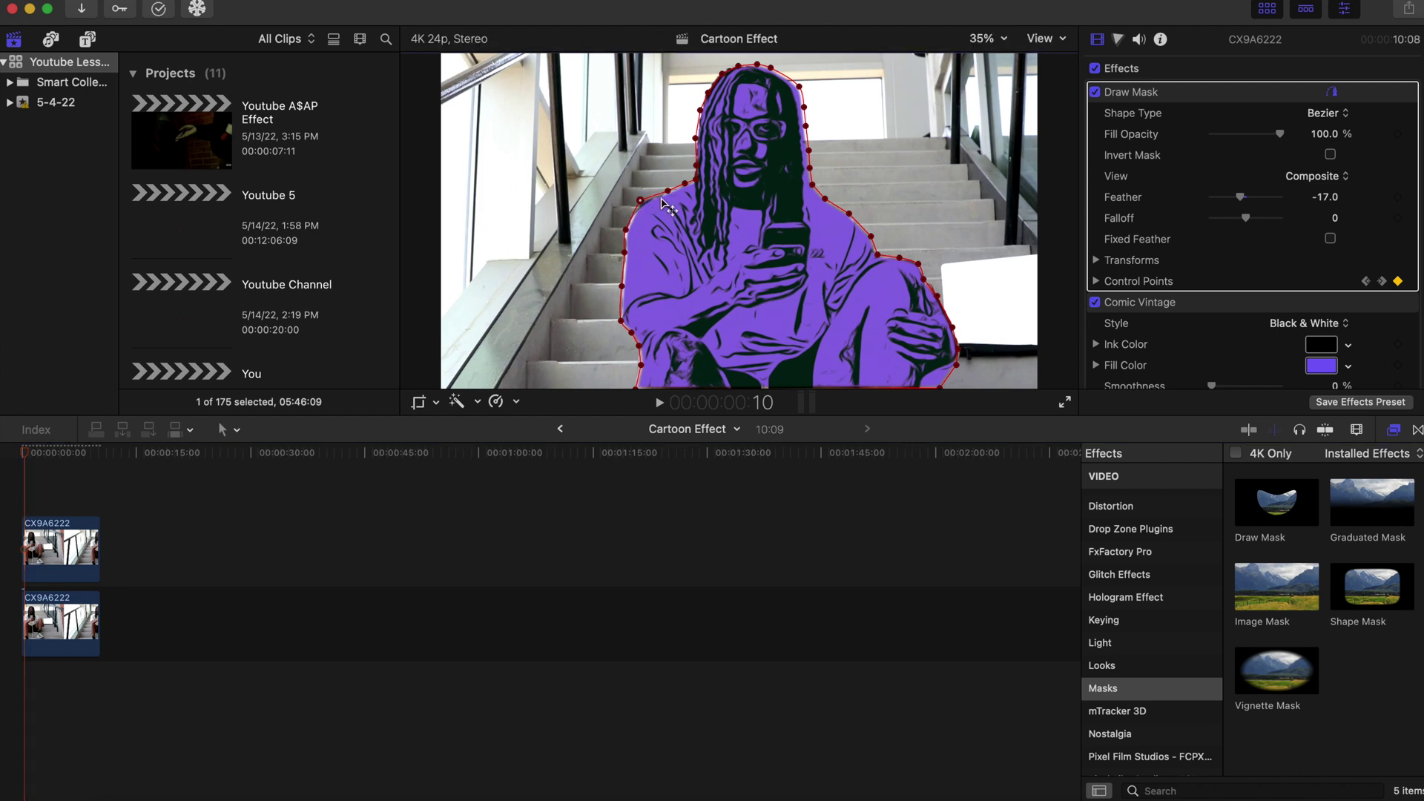
{"action": "left_click_drag", "start_coordinate": [668, 191], "coordinate": [668, 188]}
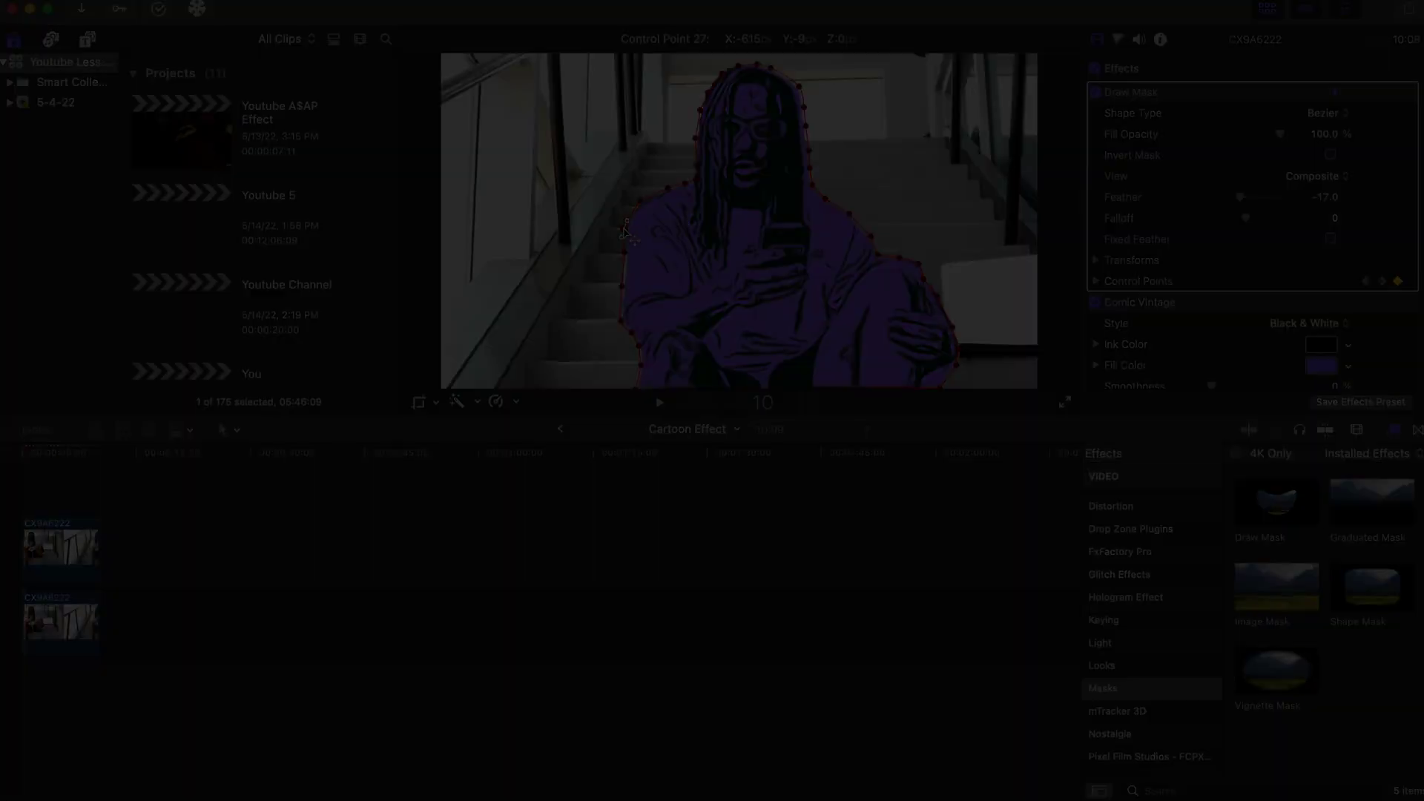